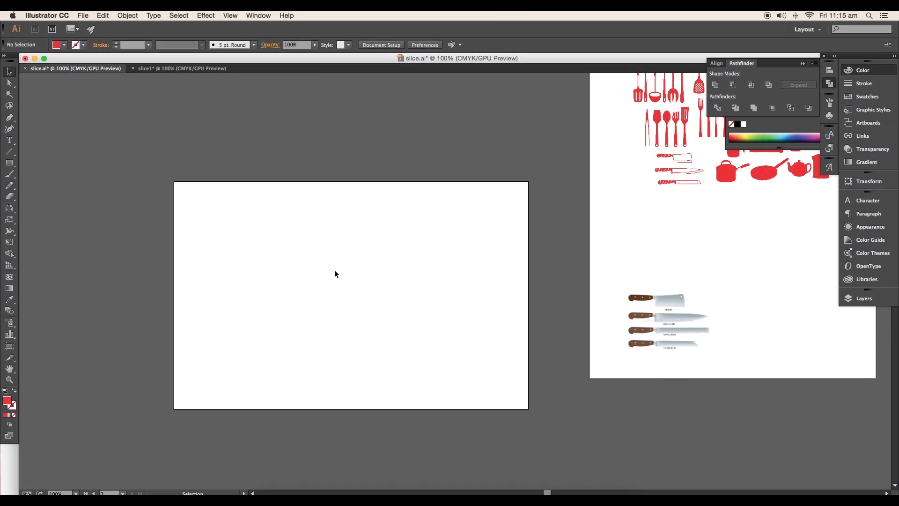
scroll(335, 275, up, 3)
scroll(335, 274, down, 1)
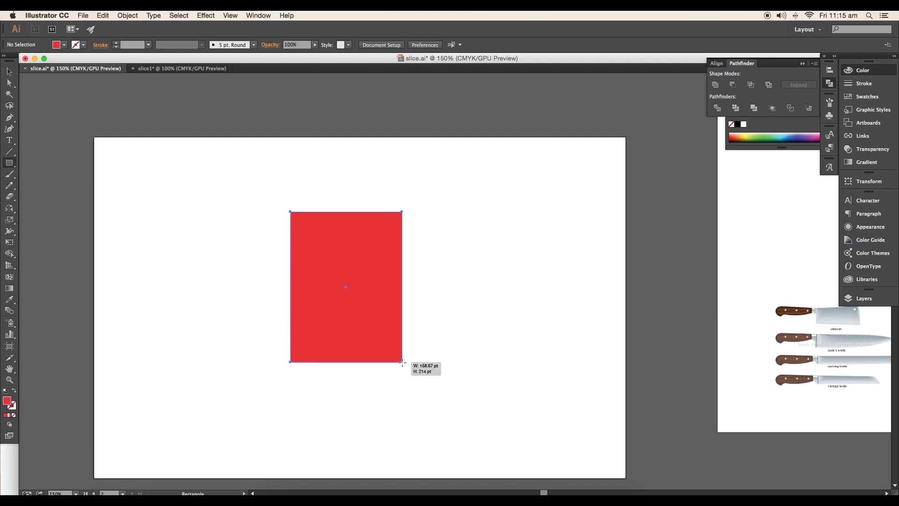
- Draw a tall rectangle and give it a tan fill from the swatches
drag(310, 235, 402, 361)
scroll(401, 361, down, 1)
click(60, 44)
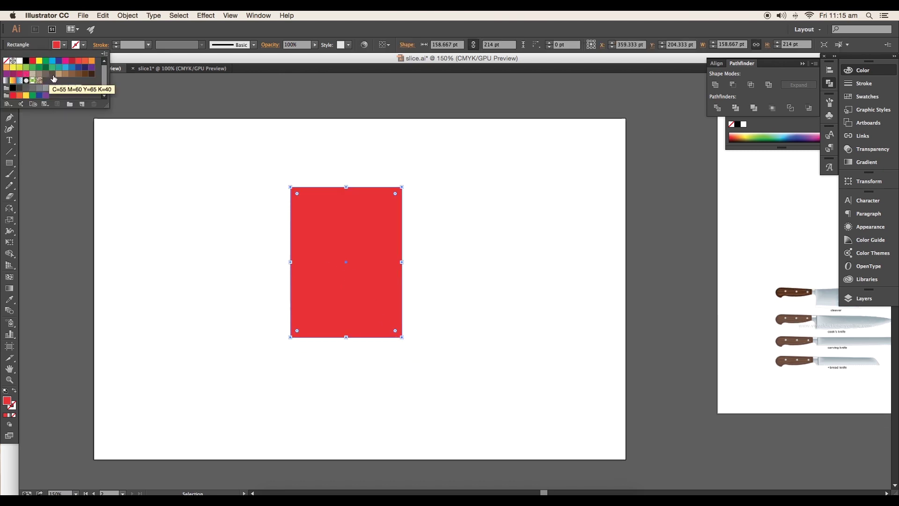
click(59, 75)
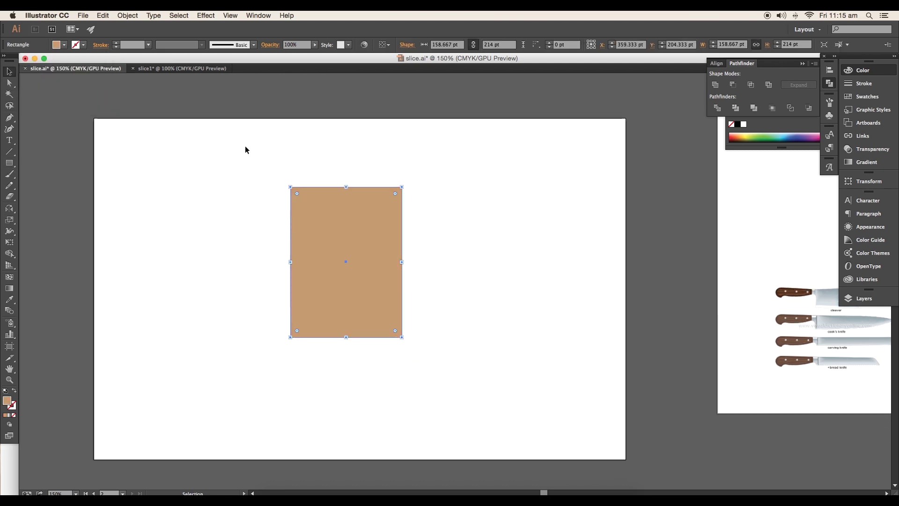
click(205, 15)
mouse_move(253, 73)
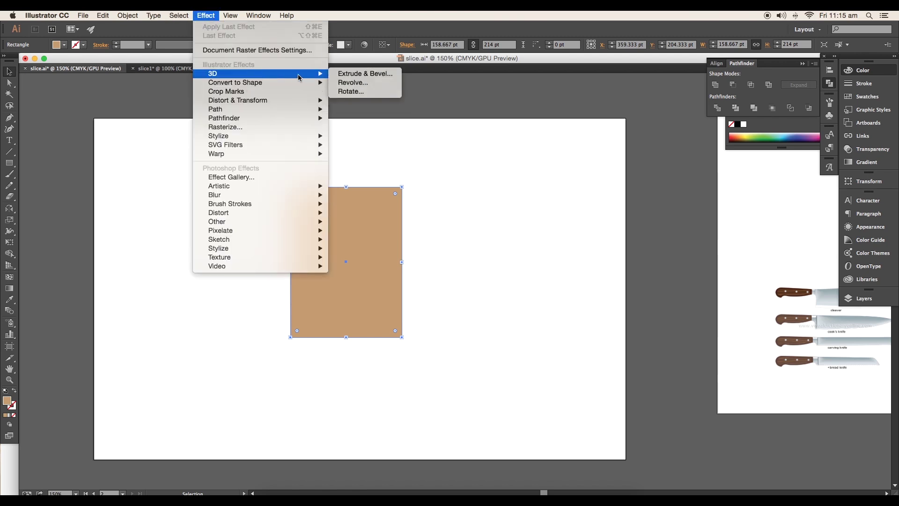
- Apply 3D Extrude & Bevel to the rectangle with a thin 7 pt extrusion depth
click(344, 76)
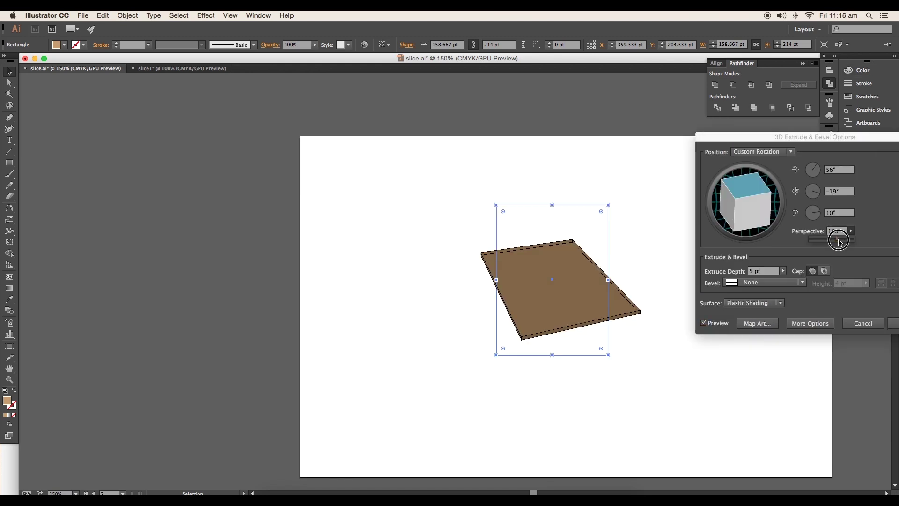
click(754, 271)
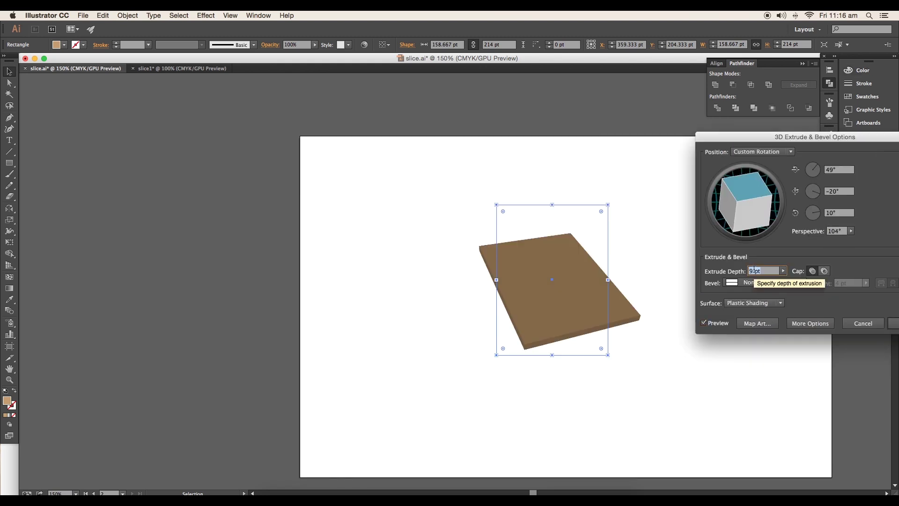
key(Down)
key(Down)
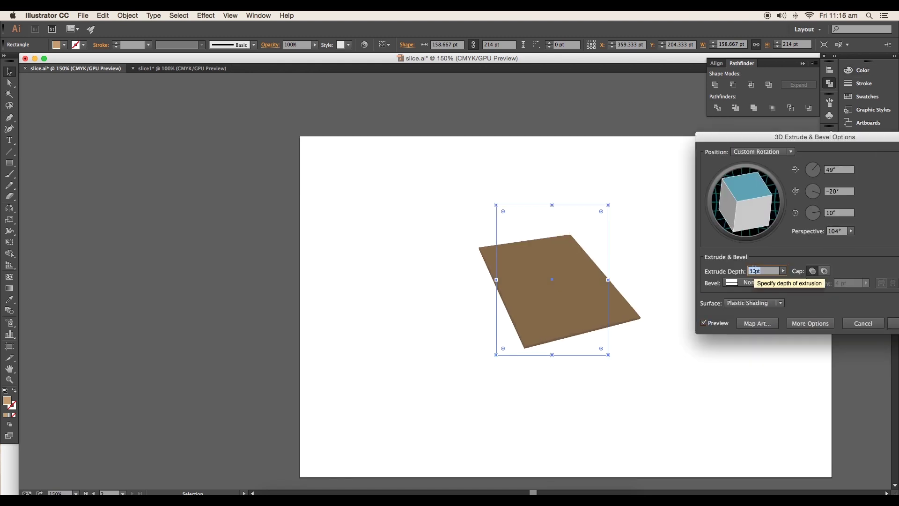
key(Up)
key(Up)
key(Up)
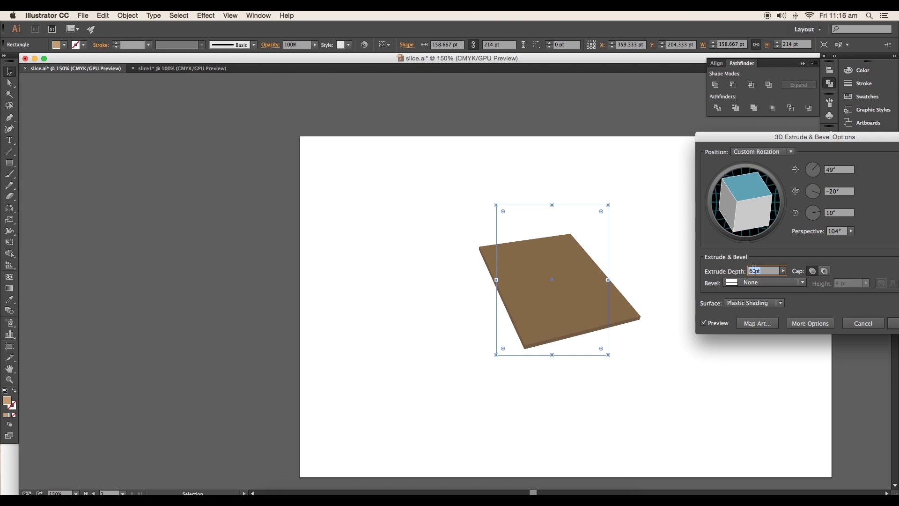
click(892, 323)
- Expand the 3D slab's appearance into an editable group and deselect it
key(super+equal)
key(super+equal)
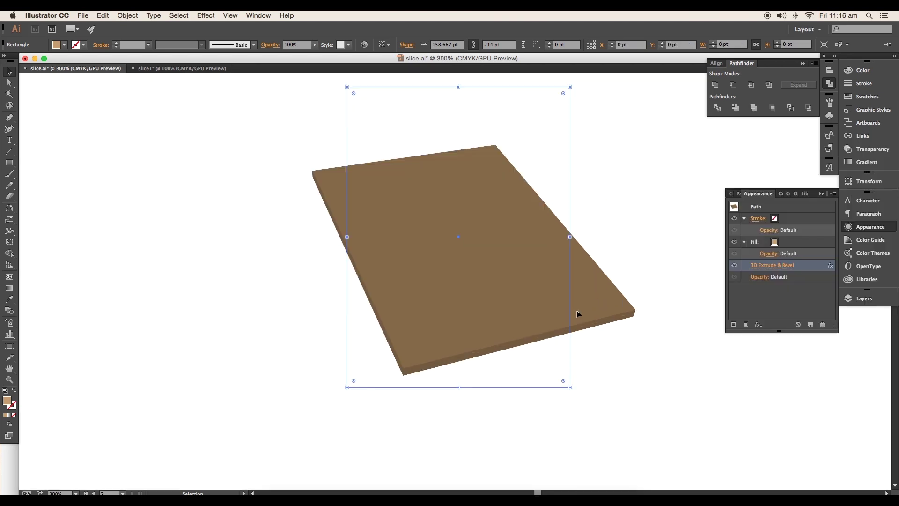
click(127, 16)
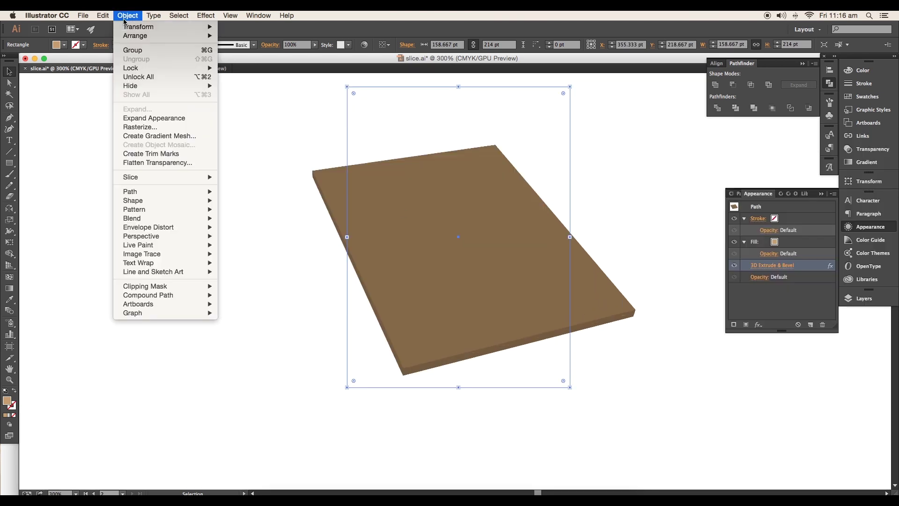
click(154, 118)
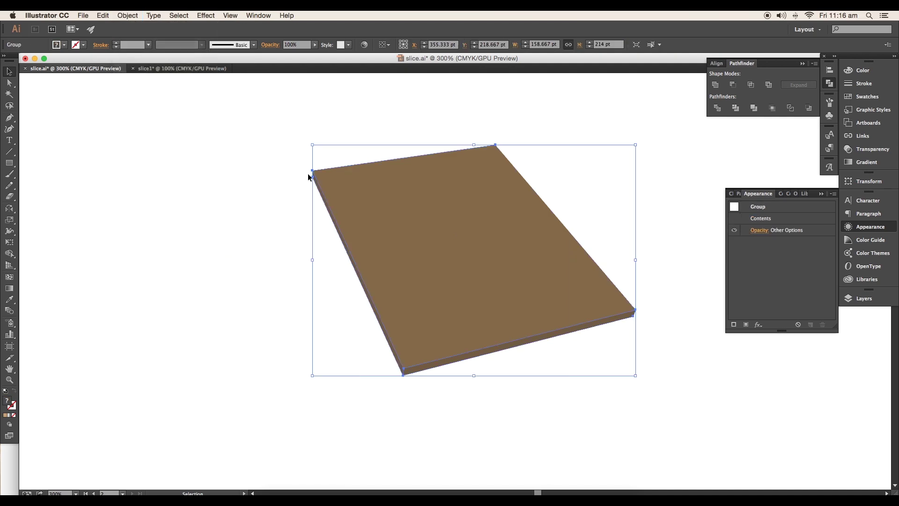
click(258, 191)
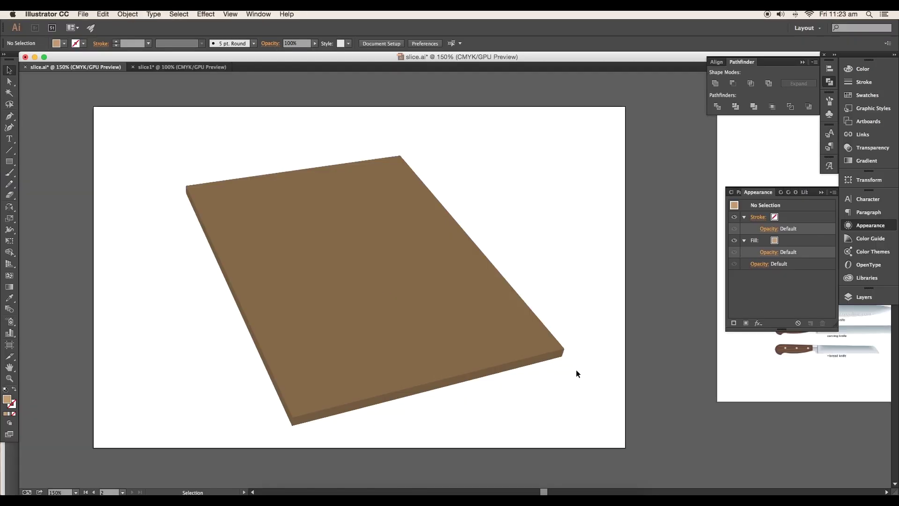
- Bring the brown slab onto the Photoshop canvas, enlarge it and commit its centred position
drag(576, 372, 206, 271)
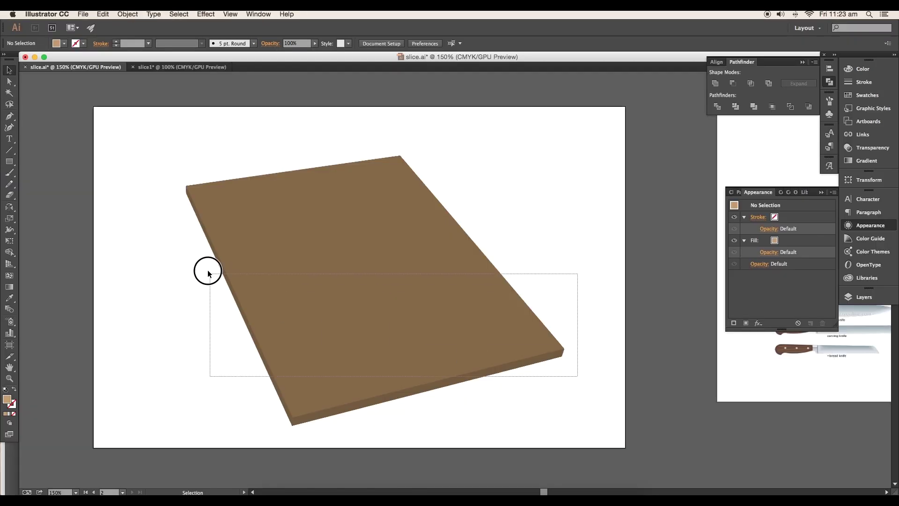
mouse_move(236, 237)
mouse_down()
mouse_move(372, 310)
mouse_move(526, 437)
mouse_up()
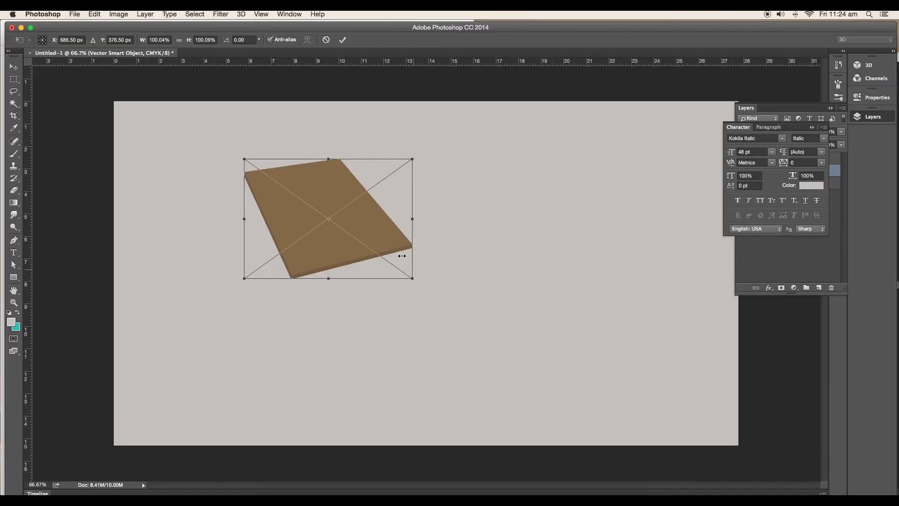
mouse_move(408, 241)
mouse_down()
mouse_move(583, 149)
mouse_move(650, 134)
mouse_up()
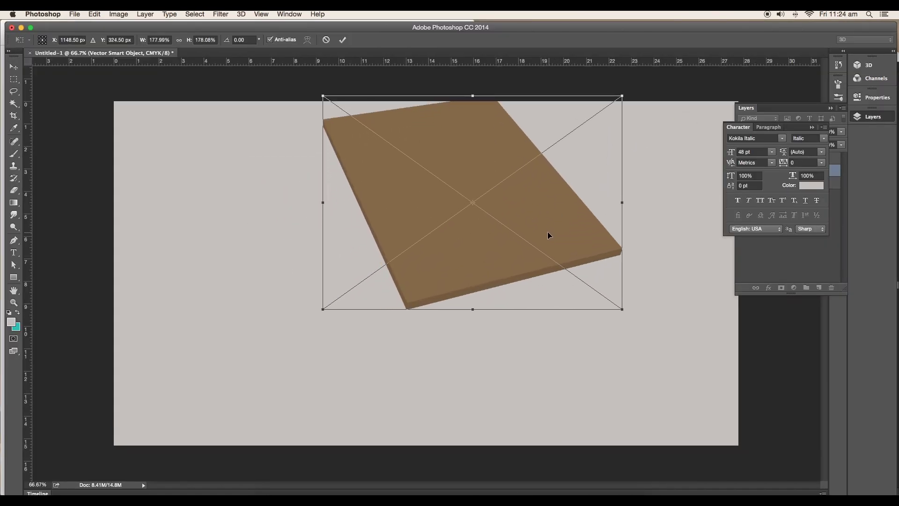
drag(550, 235, 532, 296)
key(Return)
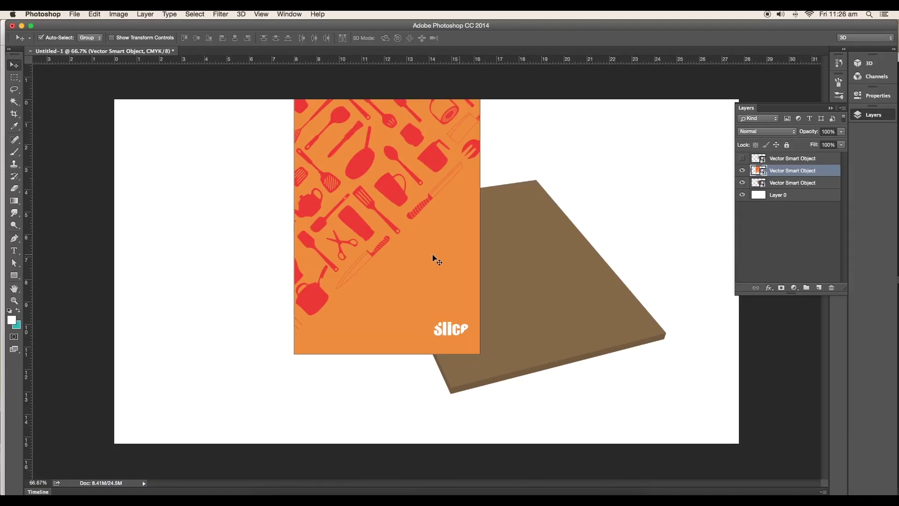
- Move the orange cover into place beside the board and confirm its position
mouse_move(435, 257)
mouse_down()
mouse_move(408, 295)
mouse_move(398, 275)
mouse_up()
key(ctrl+t)
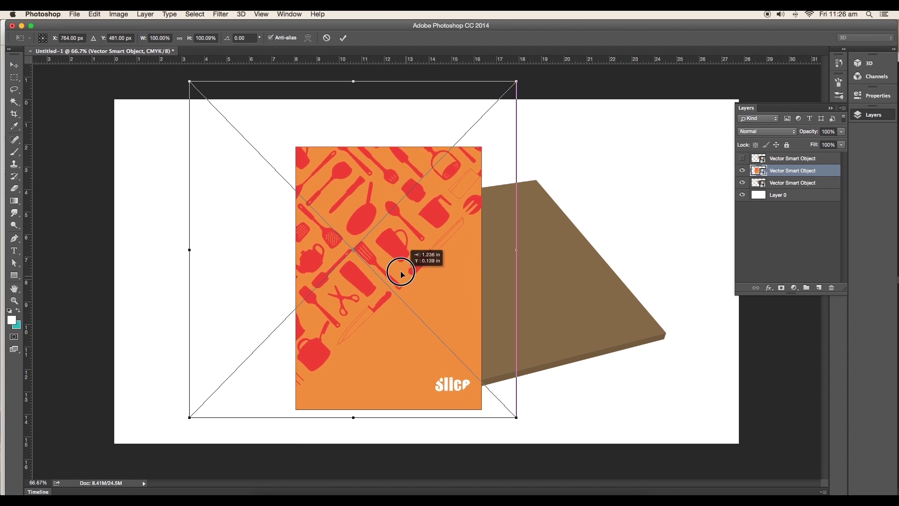
key(Escape)
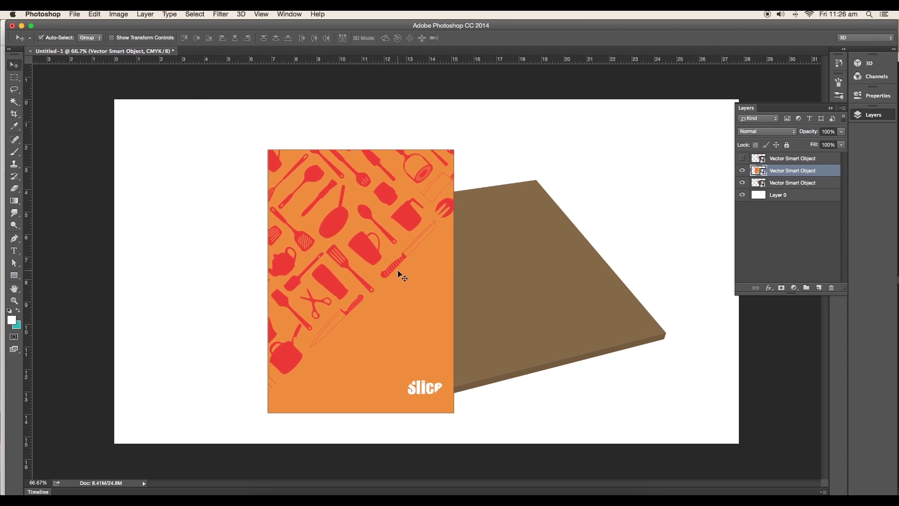
key(ctrl+t)
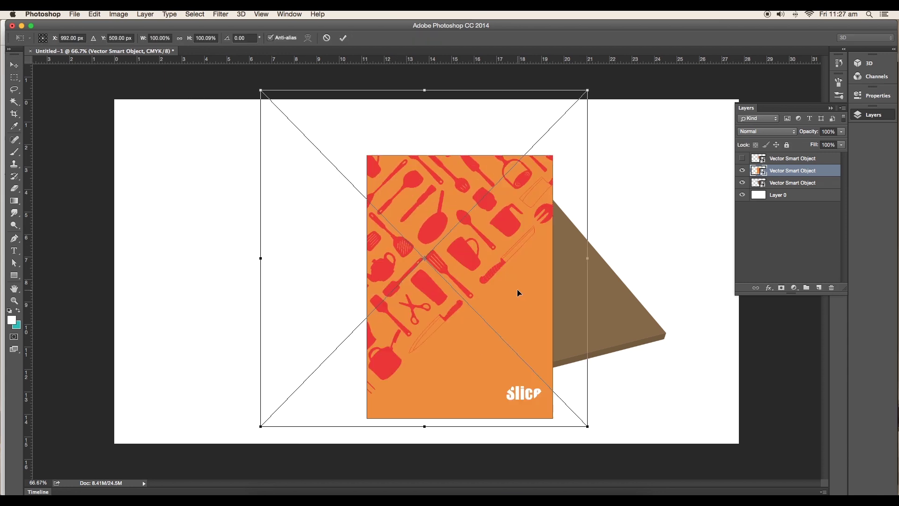
key(Return)
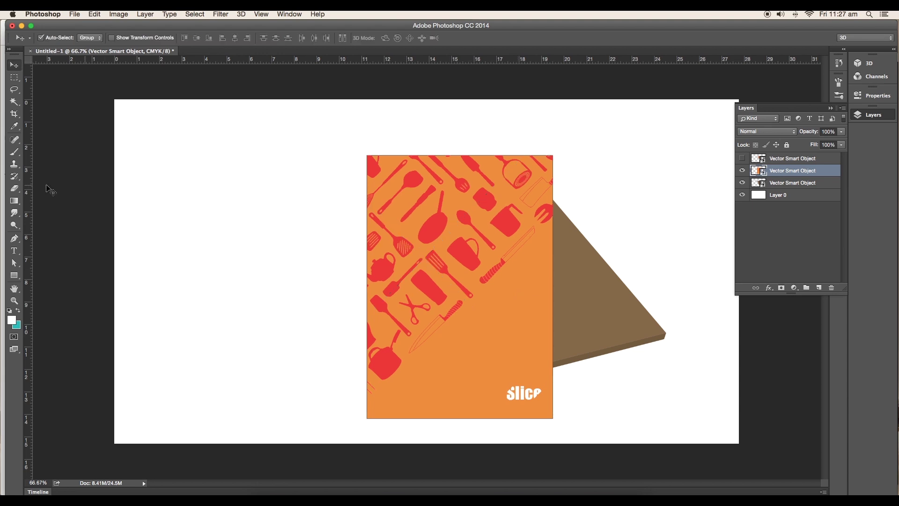
- Mask the cover layer to a rectangular marquee matching its outline and nudge it left
click(15, 76)
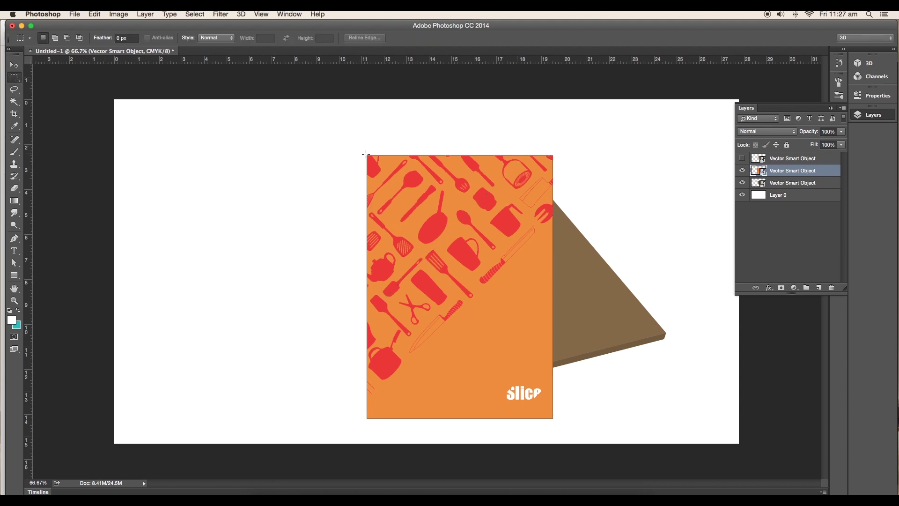
drag(366, 155, 554, 420)
click(781, 287)
key(v)
drag(401, 195, 339, 196)
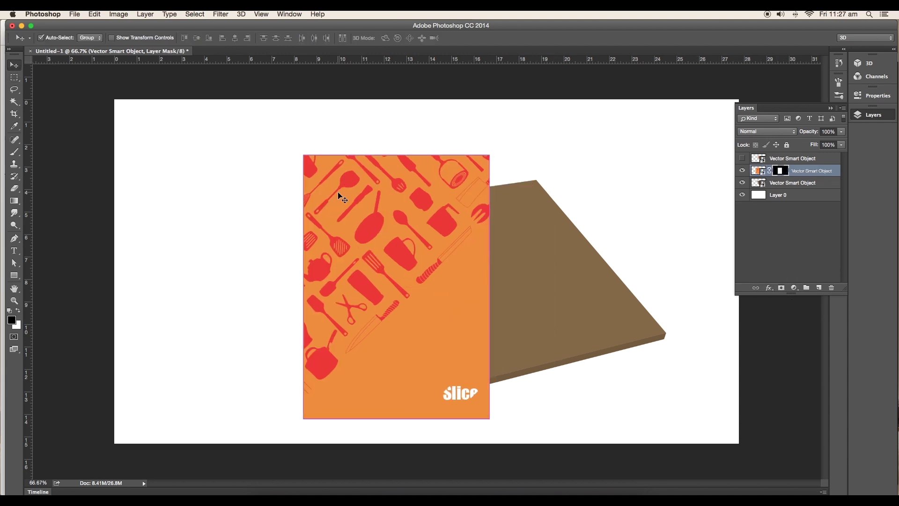
key(ctrl+t)
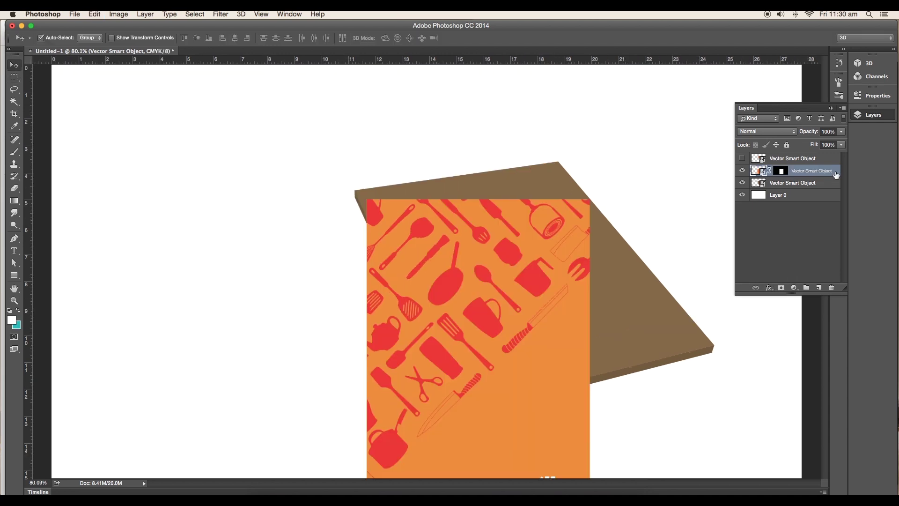
- Convert the masked cover to a Smart Object, hide the original and move it onto the board
right_click(836, 174)
click(809, 187)
click(742, 170)
drag(536, 297, 555, 291)
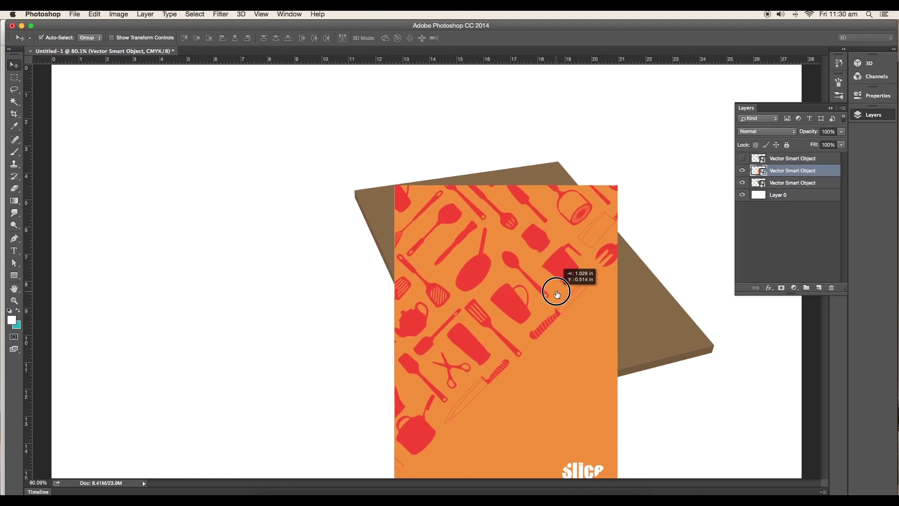
- Distort the cover in Perspective mode, pulling a corner to match the board's tilt
key(ctrl+t)
right_click(490, 266)
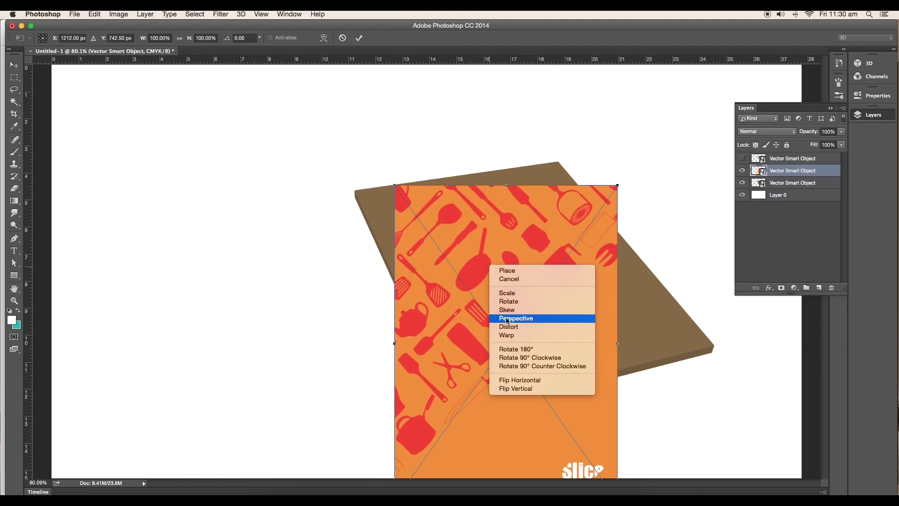
click(507, 325)
key(ctrl+minus)
drag(602, 391, 611, 320)
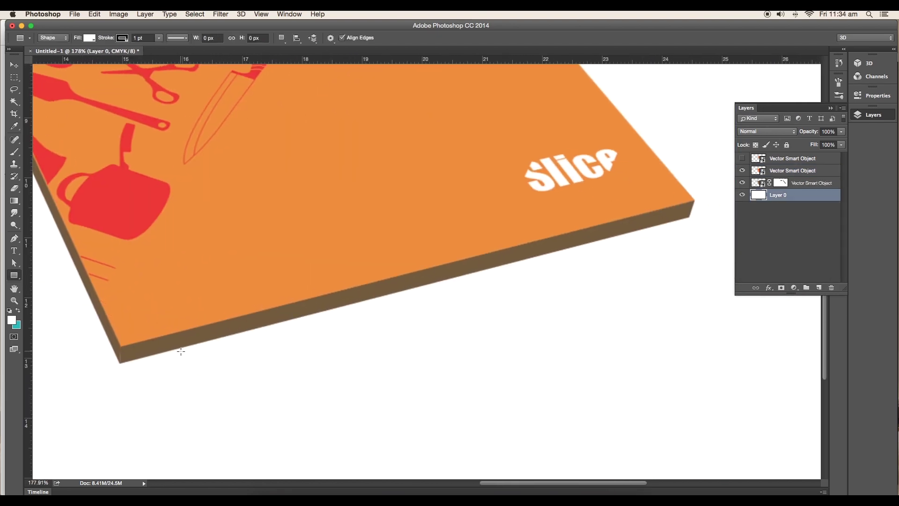
- Skew the edge shape along the cover's side and colour both edges darker reddish orange #e34804
click(46, 87)
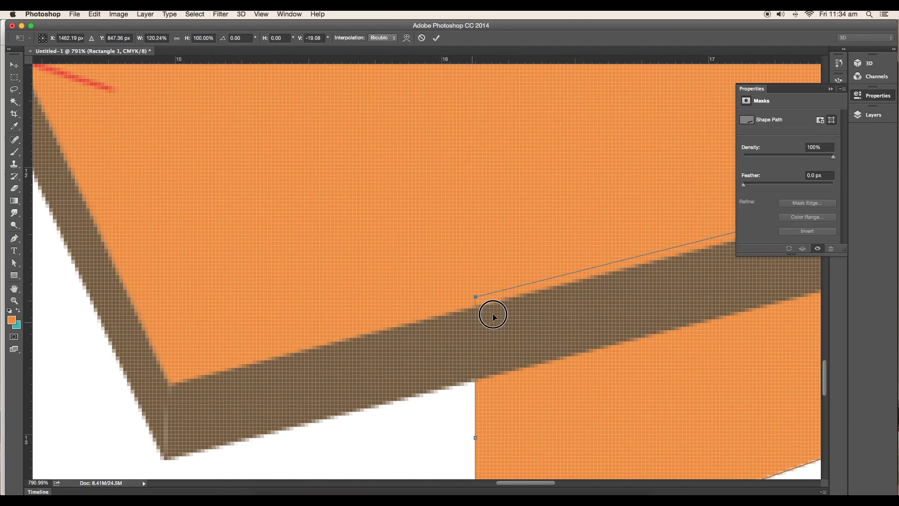
drag(493, 316, 245, 265)
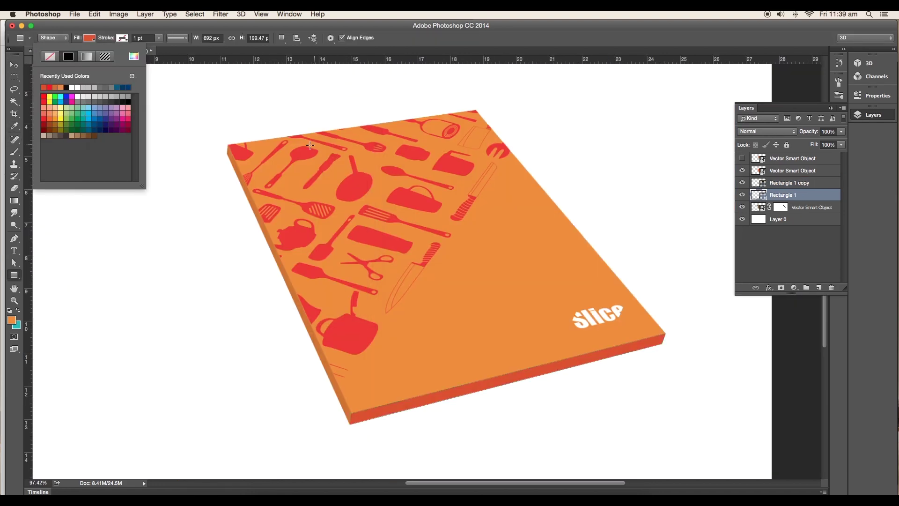
click(443, 161)
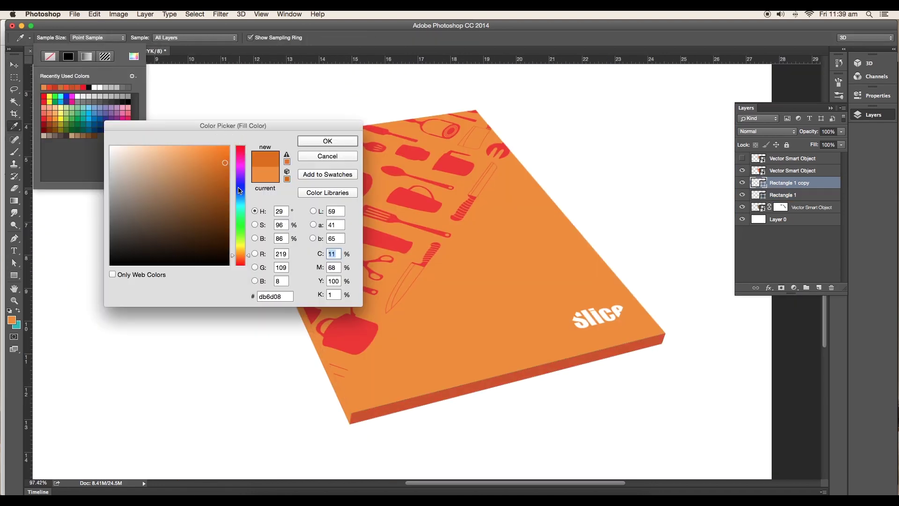
click(313, 143)
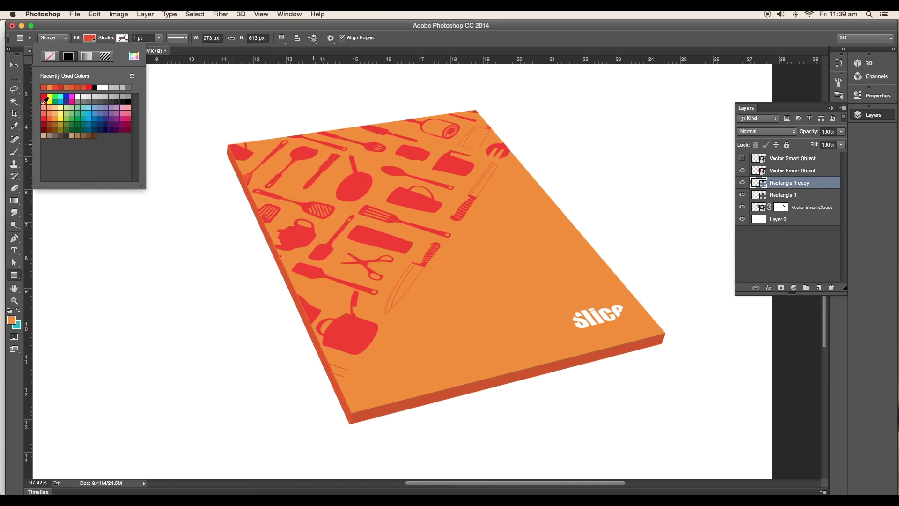
click(321, 142)
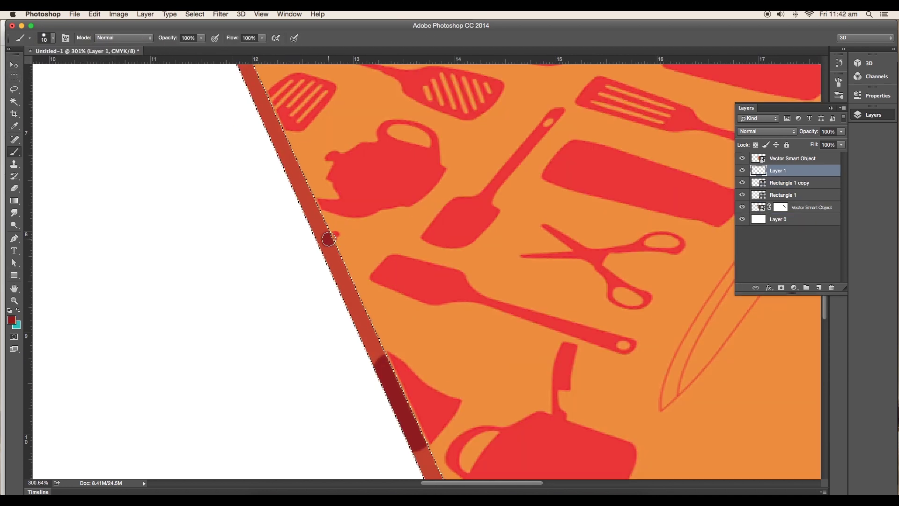
scroll(328, 239, up, 3)
scroll(296, 267, up, 3)
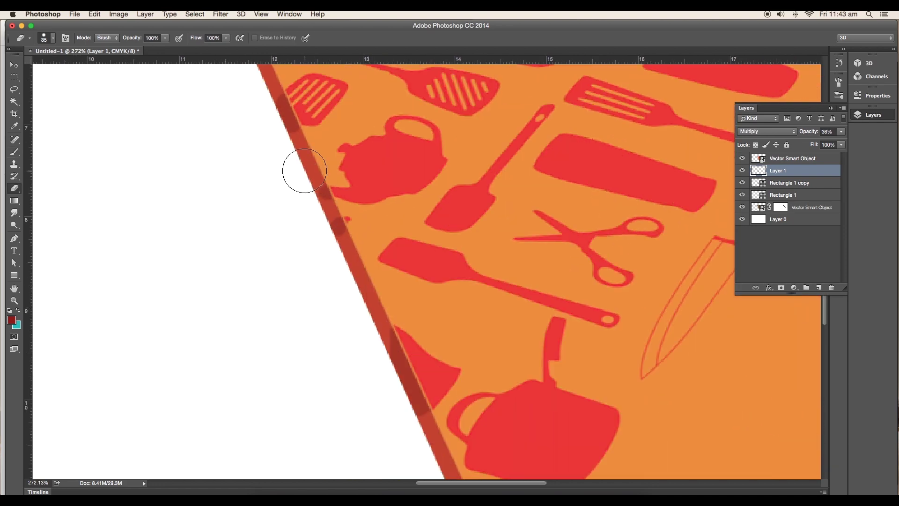
scroll(261, 227, up, 3)
scroll(260, 287, up, 3)
scroll(574, 328, down, 10)
scroll(573, 327, left, 3)
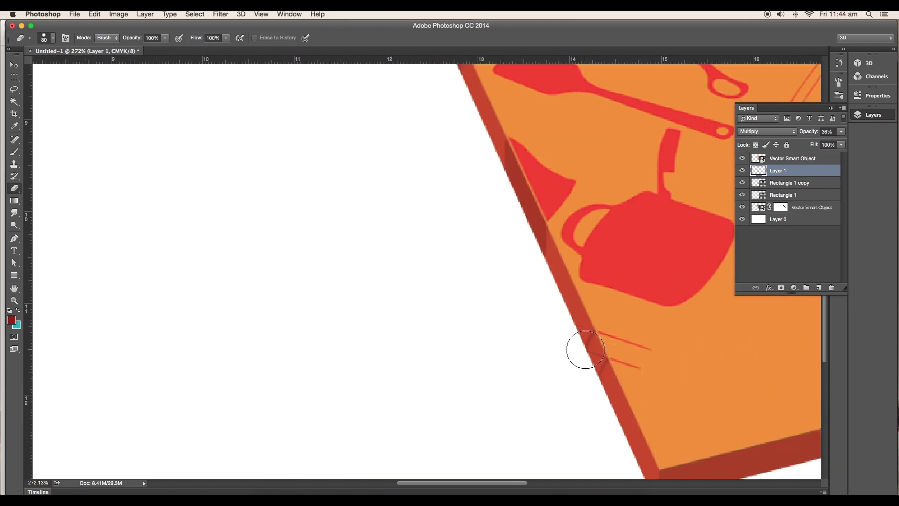
scroll(558, 289, up, 5)
scroll(474, 230, left, 1)
scroll(471, 257, up, 1)
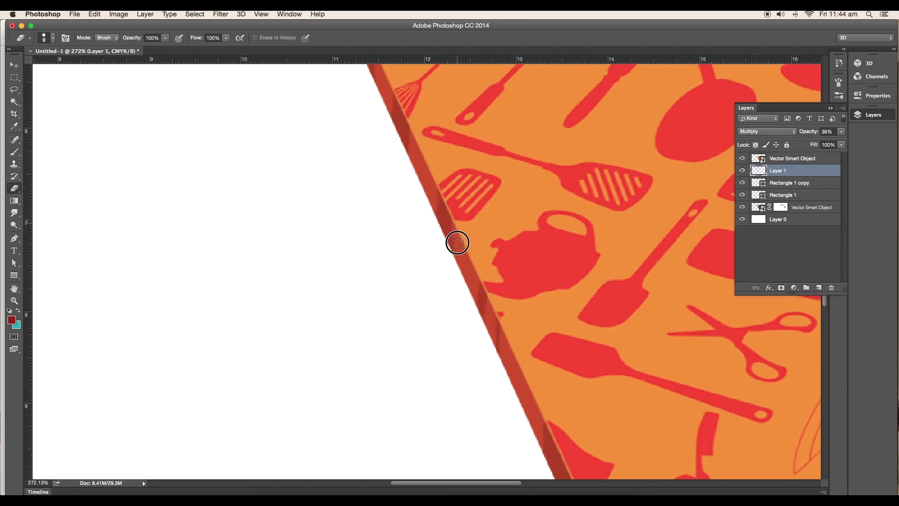
scroll(467, 202, up, 2)
scroll(433, 186, left, 1)
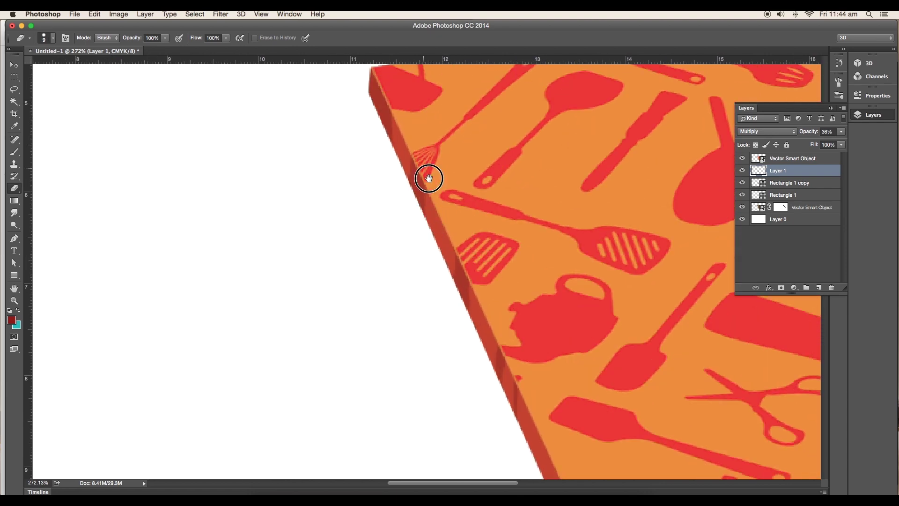
scroll(429, 178, up, 1)
scroll(419, 165, left, 1)
scroll(408, 178, down, 2)
scroll(474, 211, down, 3)
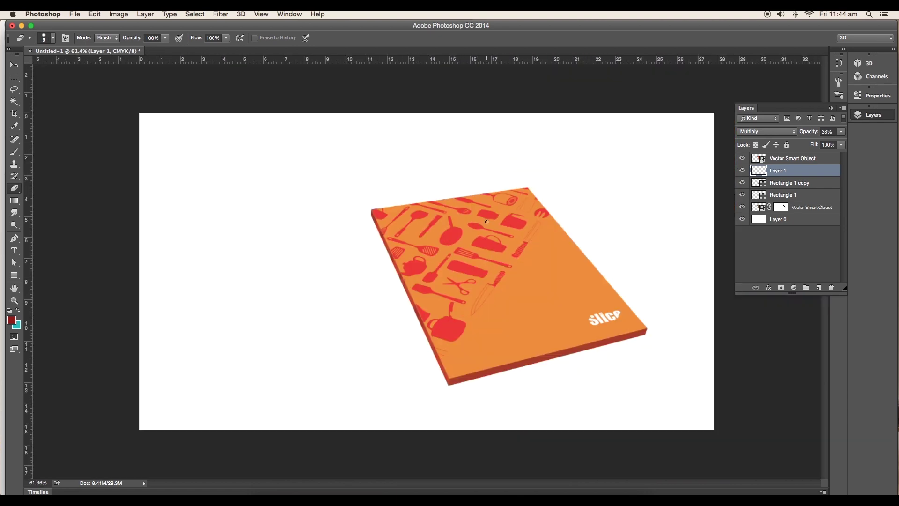
scroll(473, 211, up, 2)
- Select the cover artwork layer ready for arranging copies
key(v)
click(829, 161)
- Duplicate the cover artwork and set the copy to Multiply at reduced opacity
drag(829, 161, 818, 287)
key(3)
key(7)
click(765, 131)
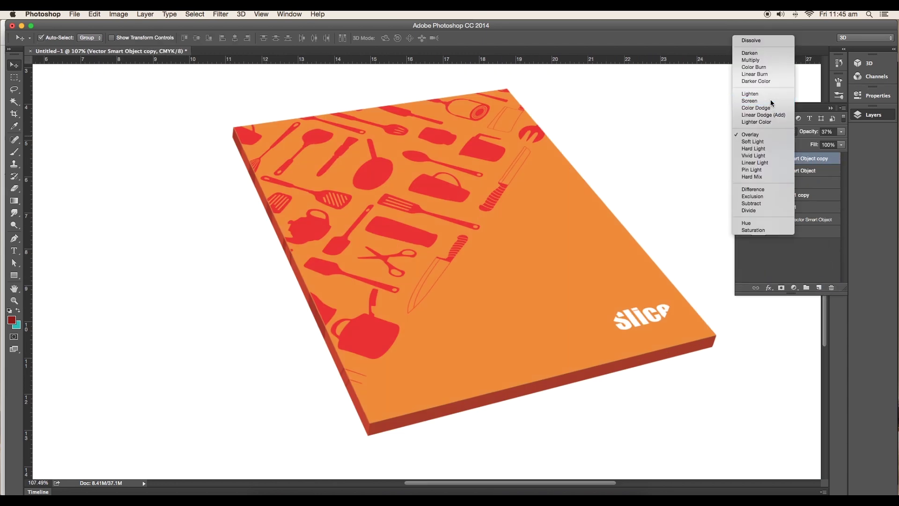
click(762, 103)
scroll(767, 131, up, 5)
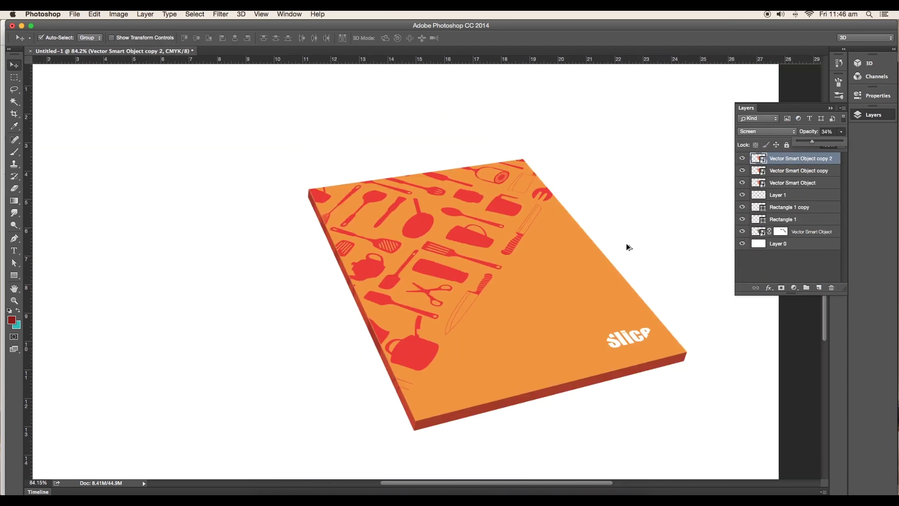
key(1)
key(6)
- Duplicate the artwork again as a Screen copy that brightens the cover
drag(823, 162, 818, 287)
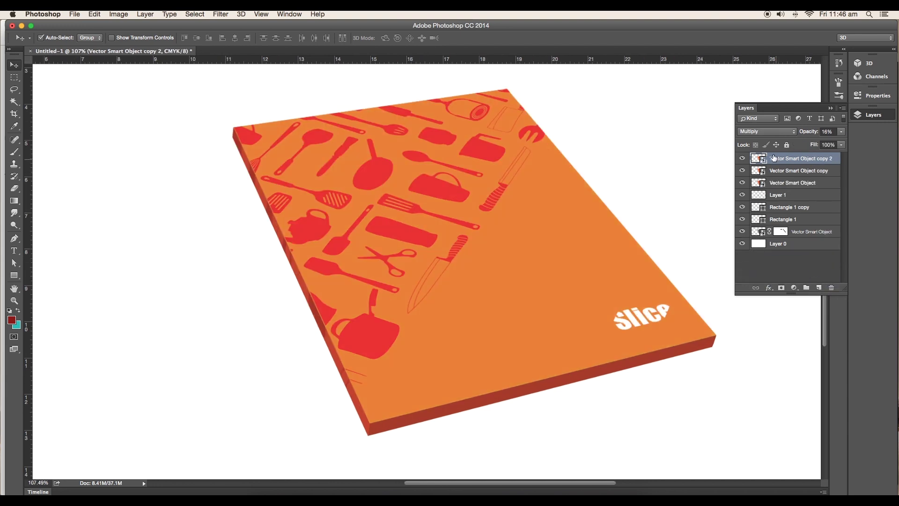
click(766, 131)
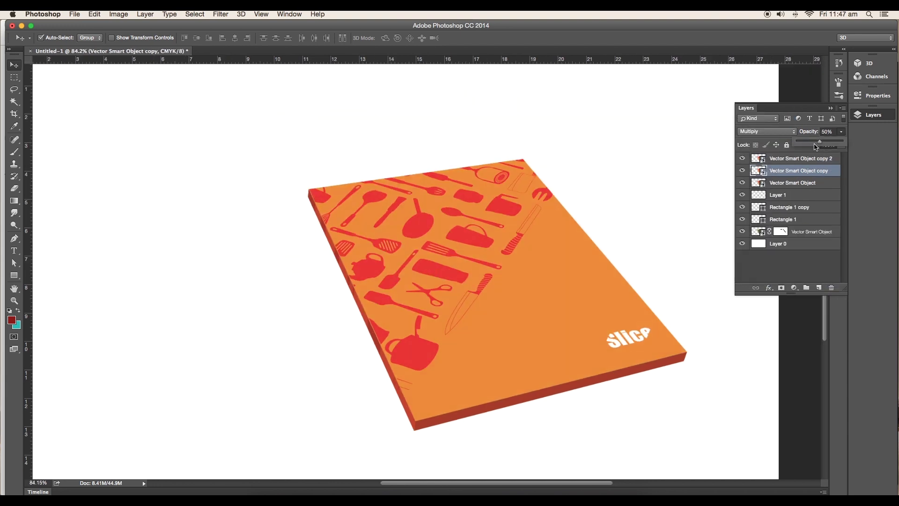
key(b)
scroll(717, 158, down, 3)
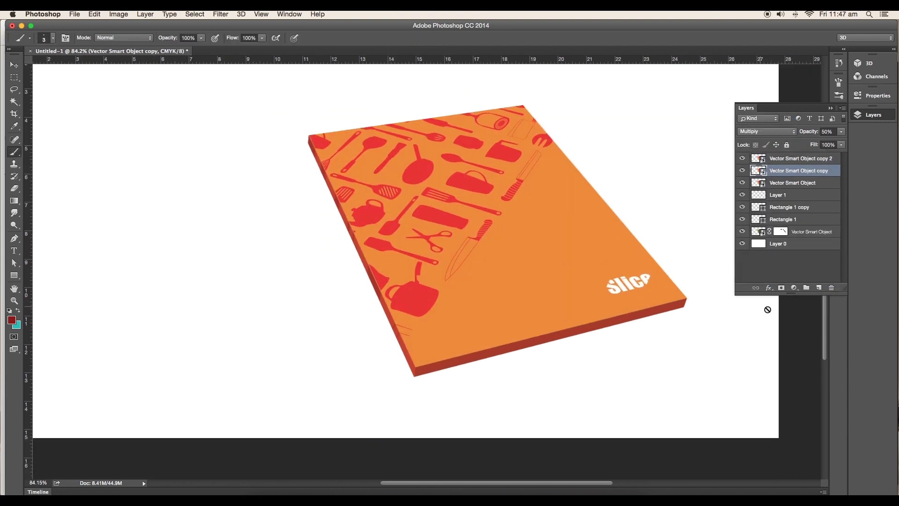
- Mask the darkening copy and fade it unevenly with a 300 px soft brush at 33% opacity
click(782, 287)
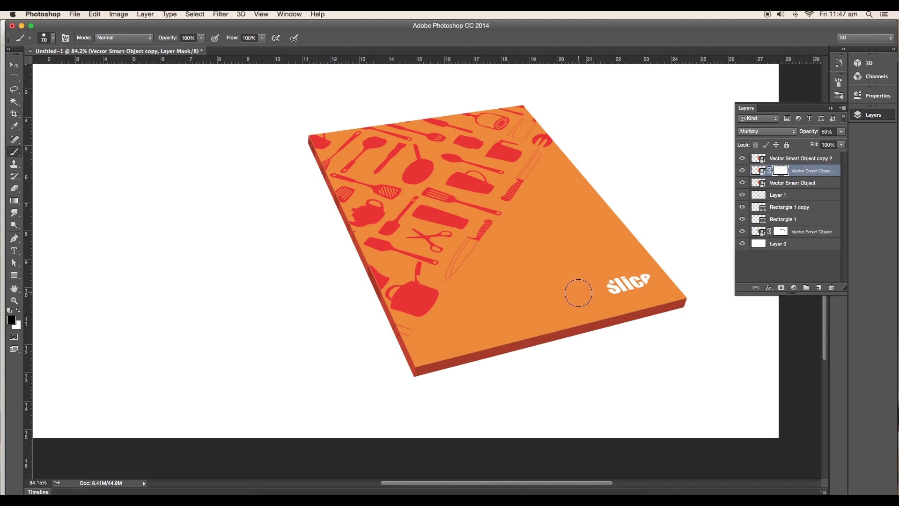
right_click(579, 292)
key(Return)
key(3)
key(3)
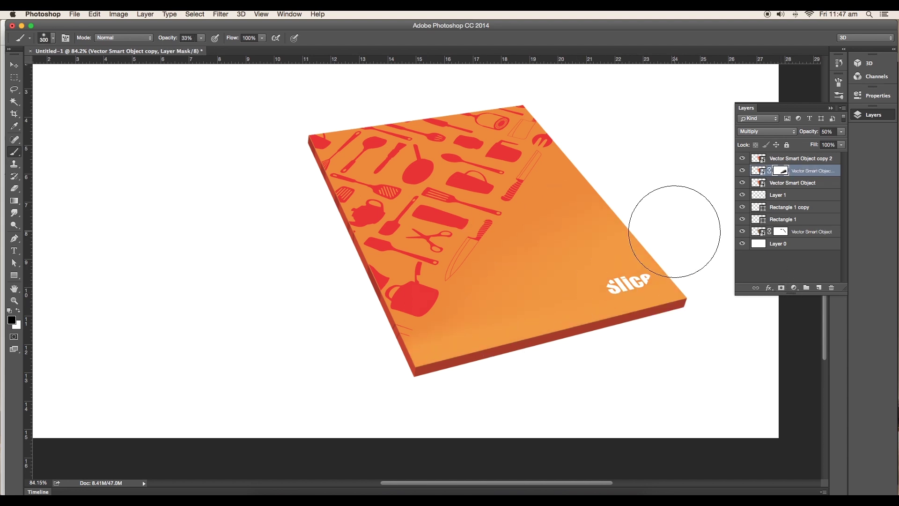
key(bracketright)
key(bracketright)
key(bracketright)
drag(598, 260, 582, 220)
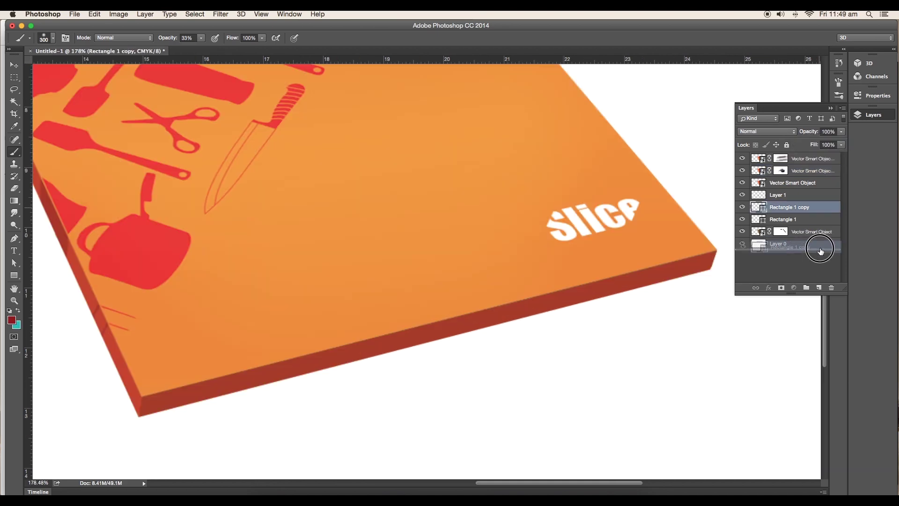
- Duplicate the edge shape as a Multiply copy and add a layer mask to it
drag(816, 244, 820, 286)
click(767, 131)
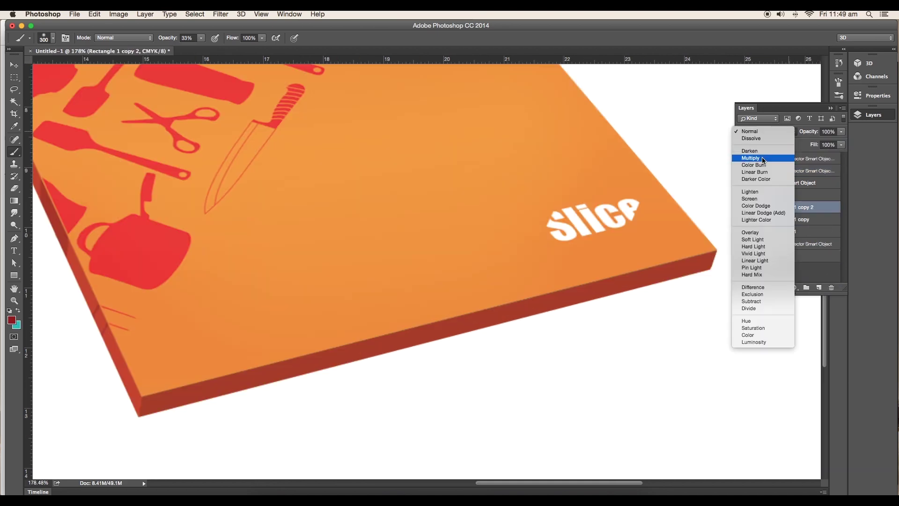
click(763, 165)
key(super+0)
click(782, 288)
scroll(412, 391, up, 3)
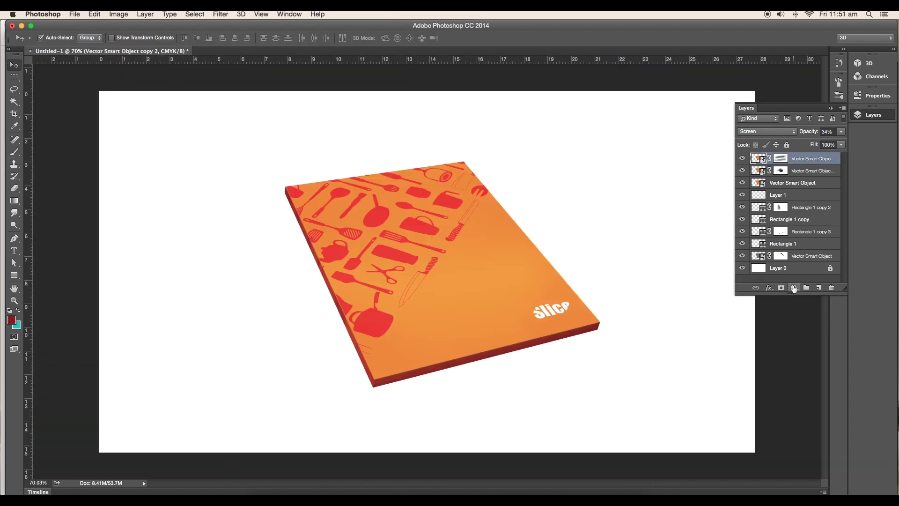
click(794, 288)
- Add a Curves adjustment and bend a single channel's curve to shift the colours
click(807, 335)
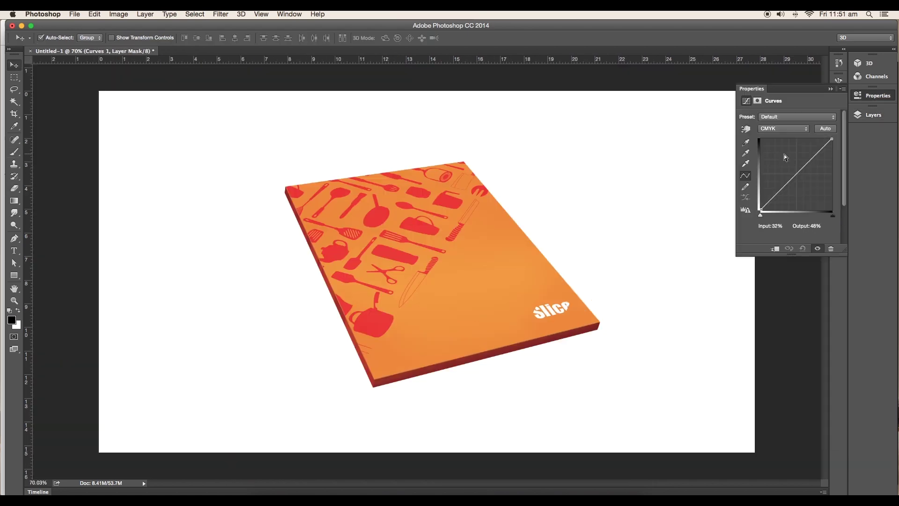
click(786, 129)
click(772, 142)
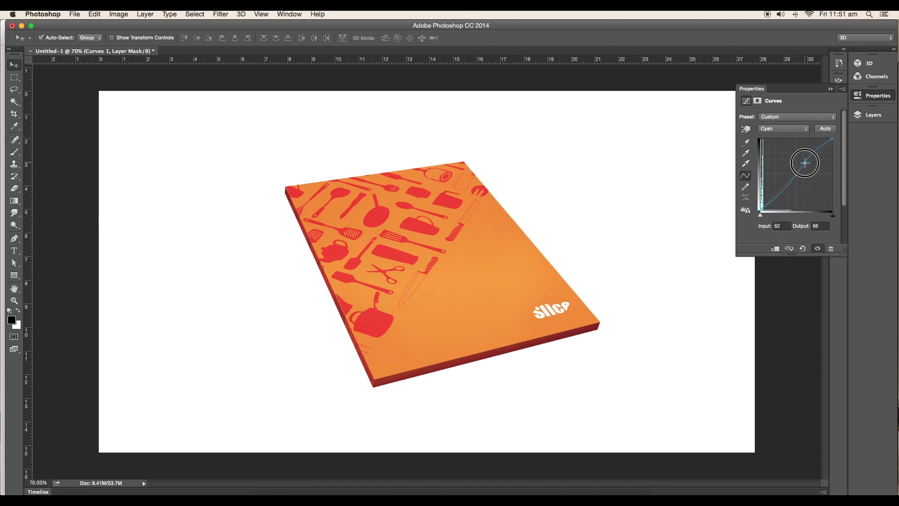
drag(794, 177, 793, 171)
click(873, 115)
- Add Hue/Saturation with a slight saturation boost and Brightness/Contrast with raised contrast
click(797, 287)
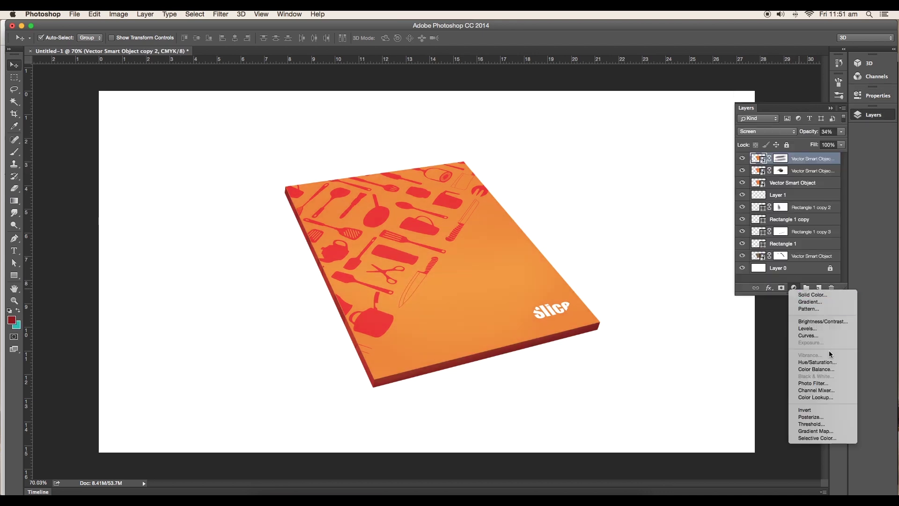
click(808, 362)
drag(789, 172, 792, 174)
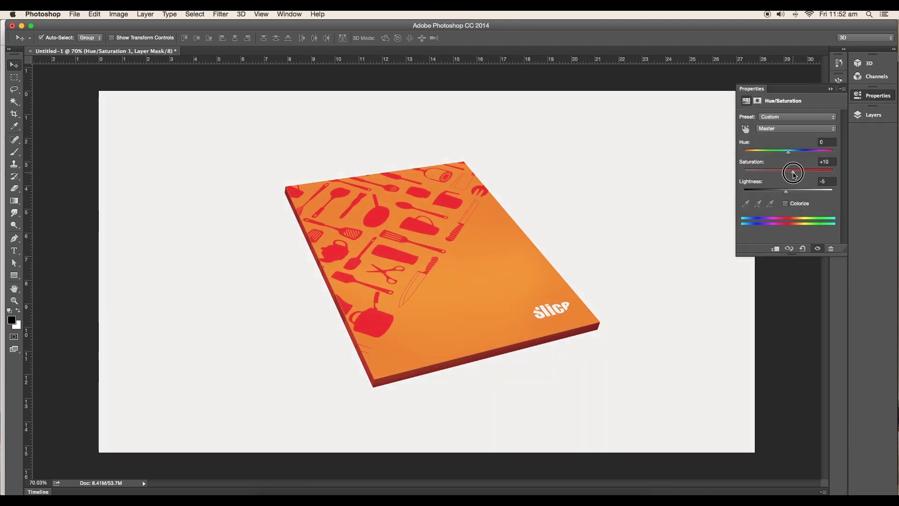
click(874, 114)
click(797, 287)
click(808, 321)
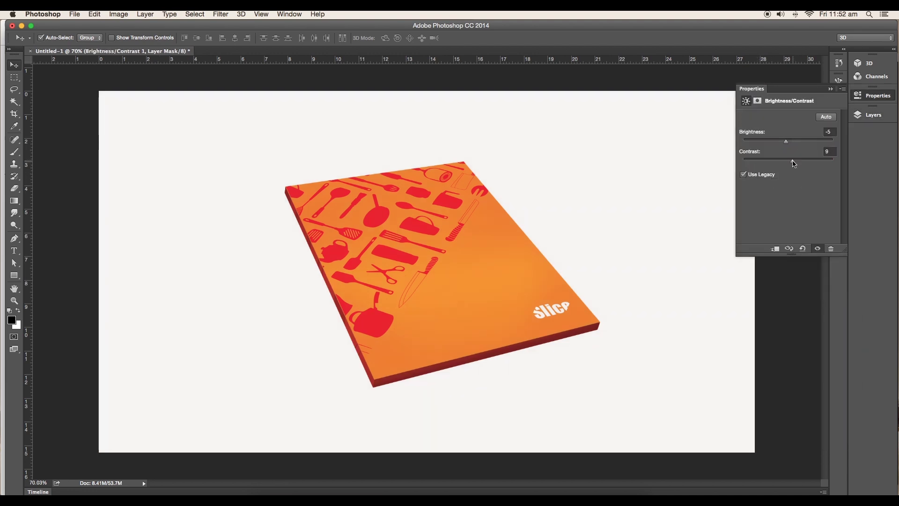
drag(793, 164, 794, 163)
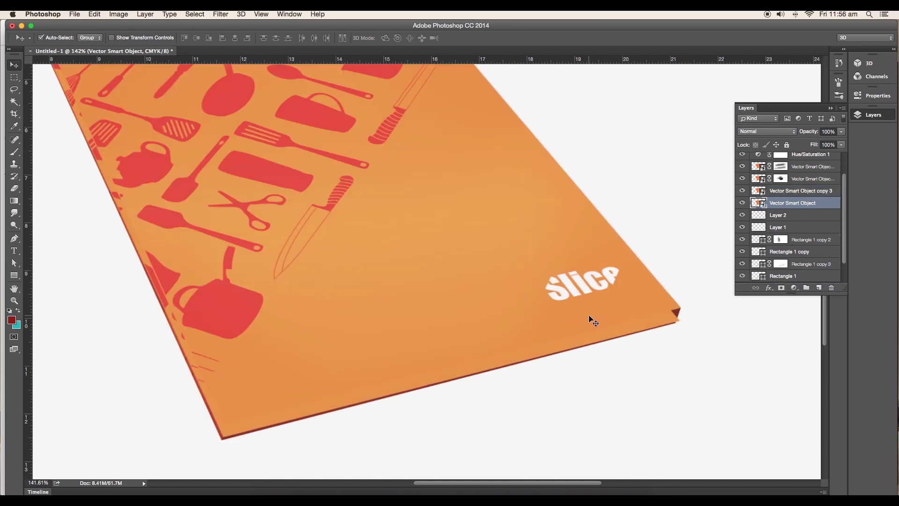
- Enable a Drop Shadow on the cover with Size 6 and Opacity about 76%, and apply it
drag(593, 317, 592, 321)
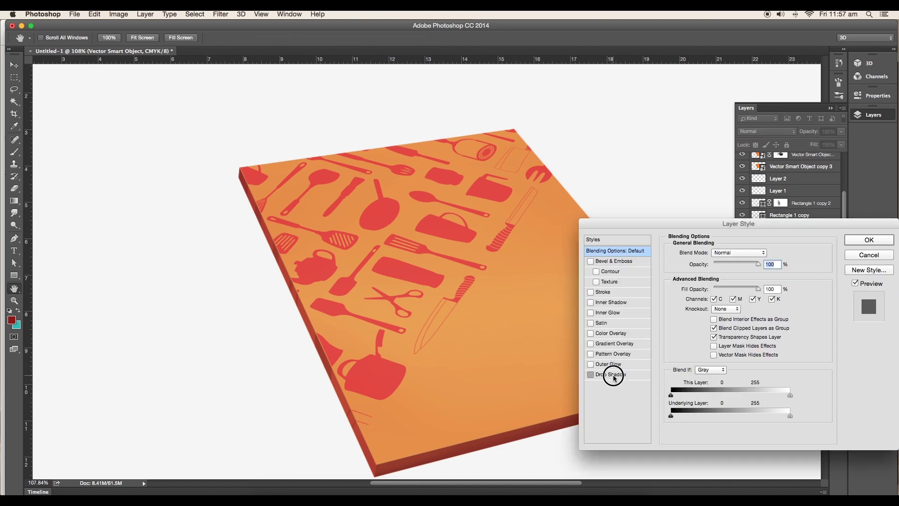
click(614, 374)
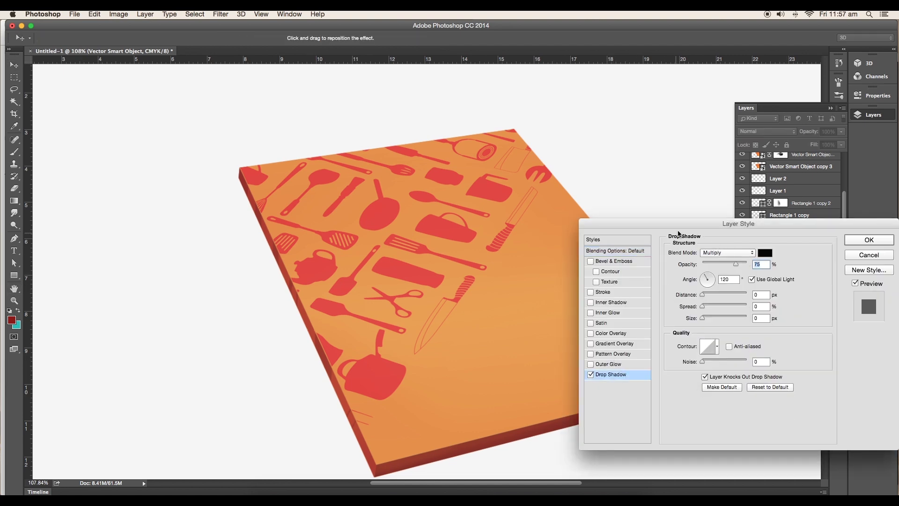
drag(680, 227, 759, 168)
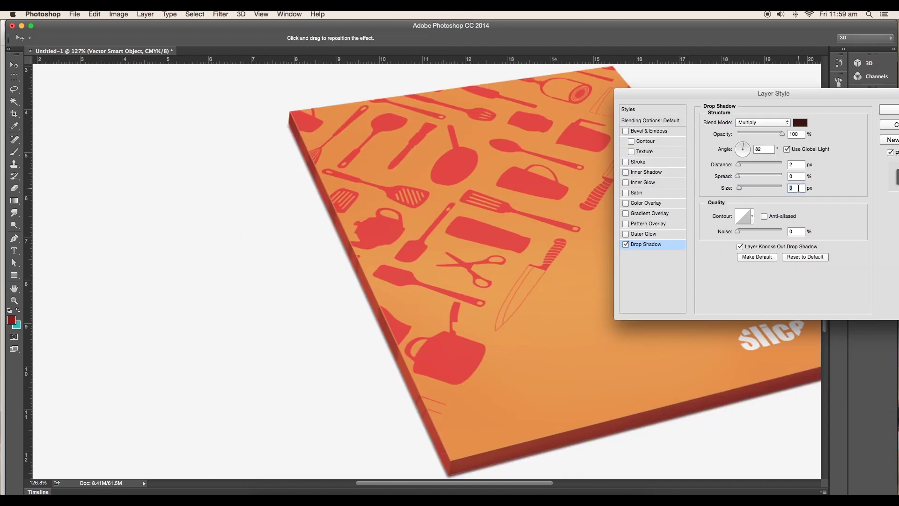
key(Up)
key(Up)
drag(772, 135, 772, 136)
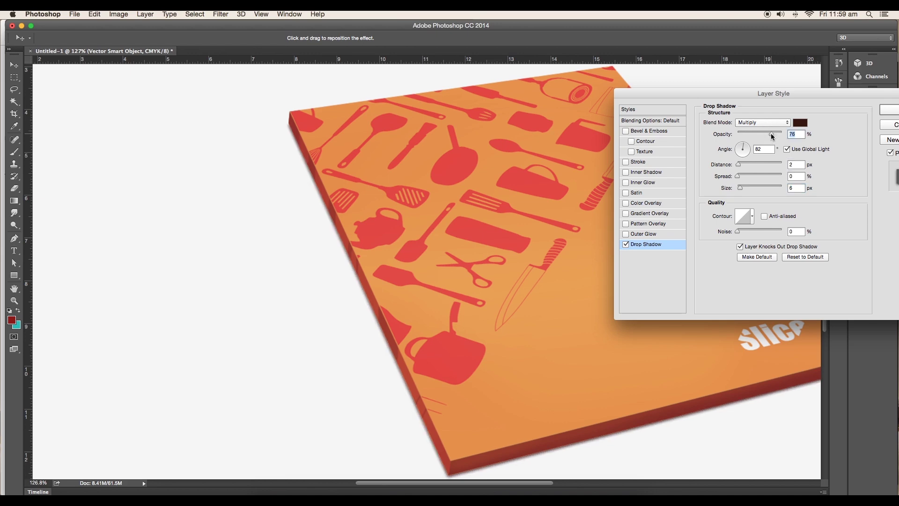
click(889, 113)
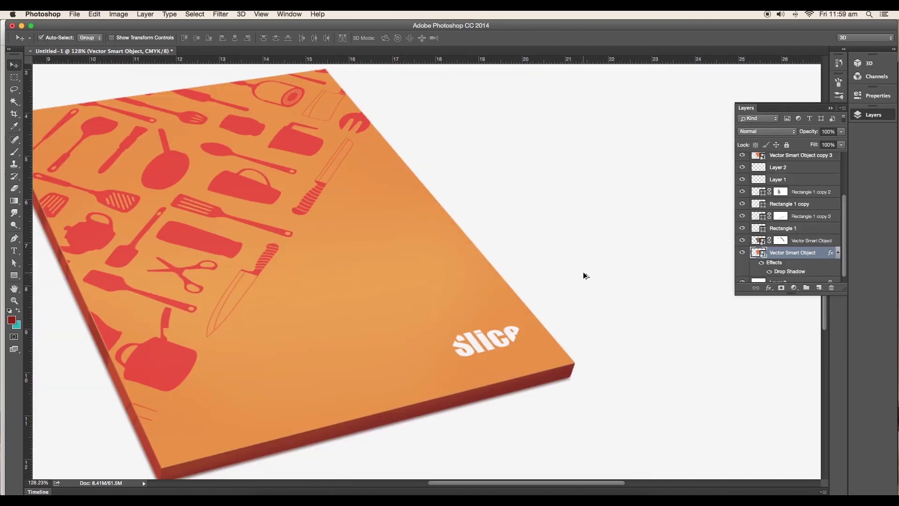
- Trace a shadow shape below the book with the Pen tool and fill it black on a new layer
drag(585, 275, 606, 261)
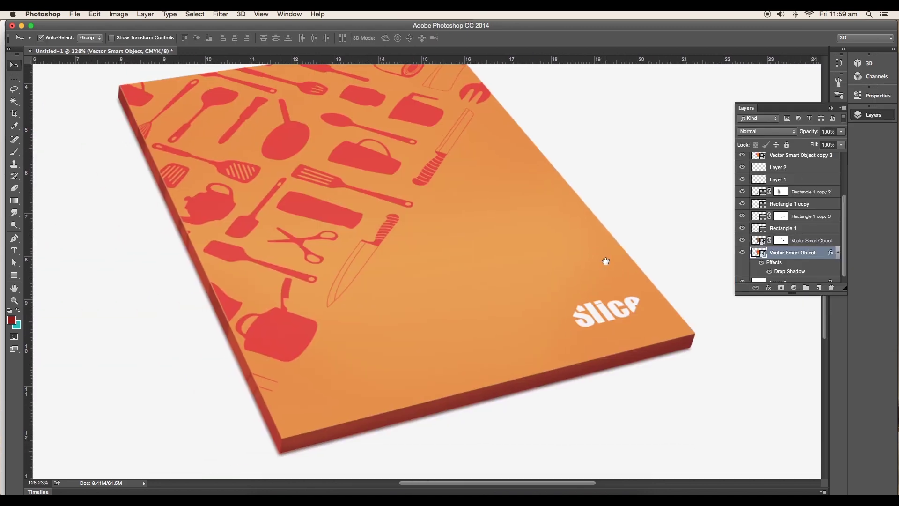
key(p)
scroll(606, 261, up, 2)
click(689, 266)
click(707, 285)
click(236, 410)
click(228, 383)
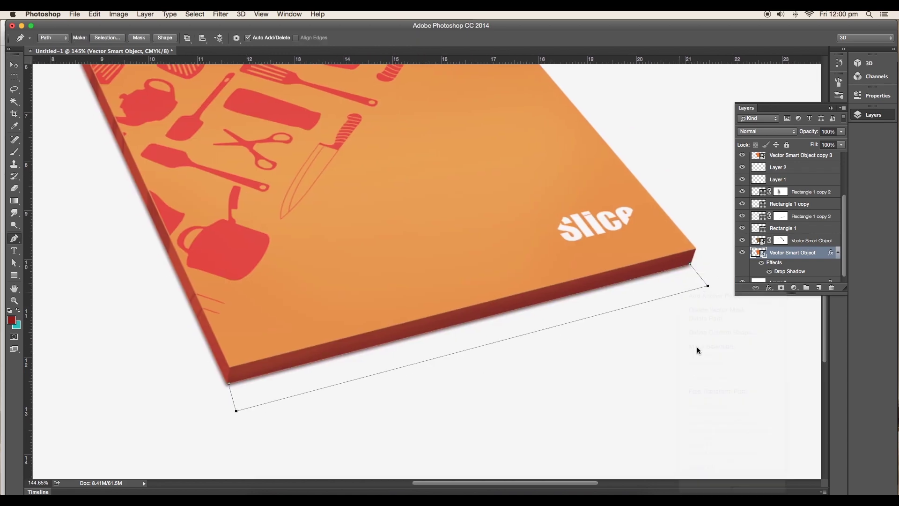
click(12, 321)
click(95, 271)
click(327, 145)
- Soften the shadow with Motion Blur and a 7.8 px Gaussian Blur, then fade it to 27% opacity
click(220, 14)
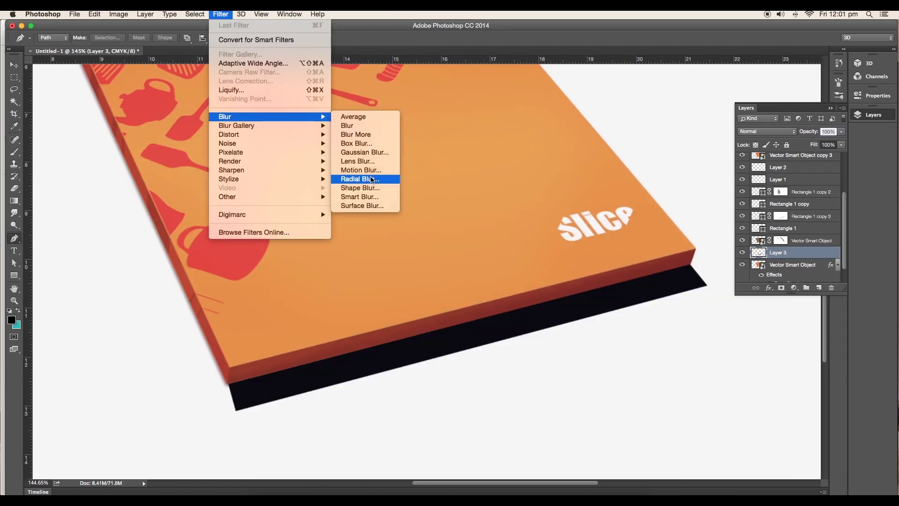
click(361, 170)
drag(458, 276, 457, 288)
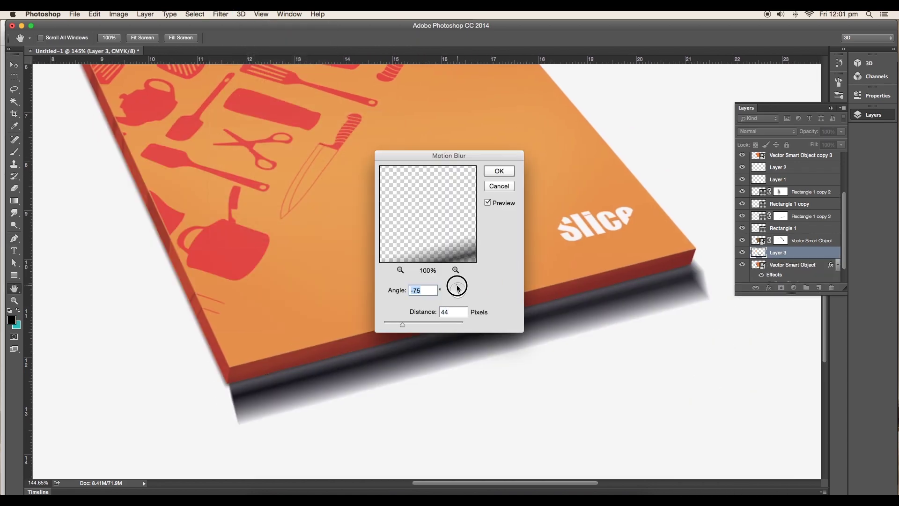
key(Return)
click(226, 14)
mouse_move(225, 118)
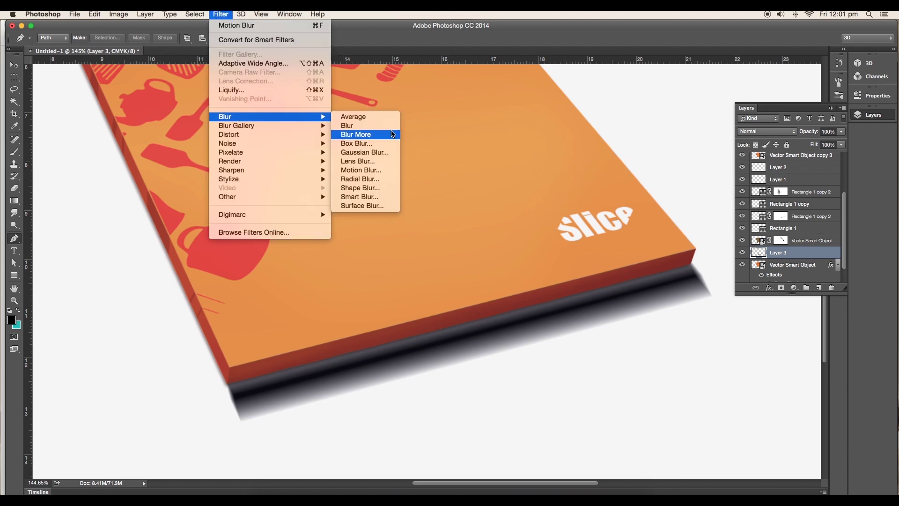
click(380, 151)
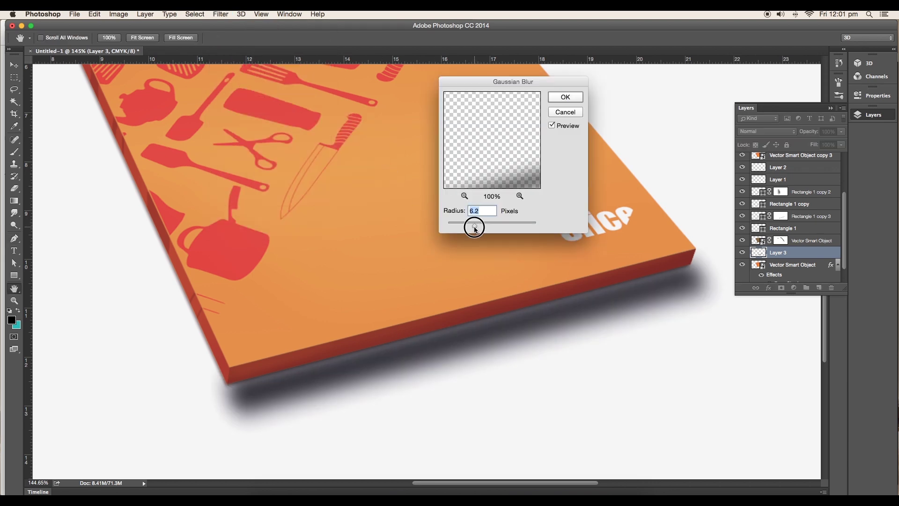
drag(474, 229, 480, 227)
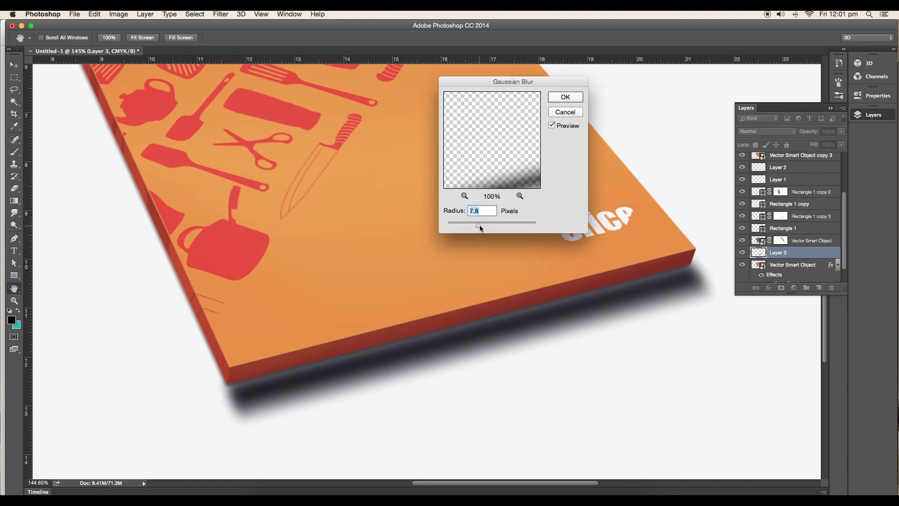
click(560, 100)
drag(812, 144, 811, 144)
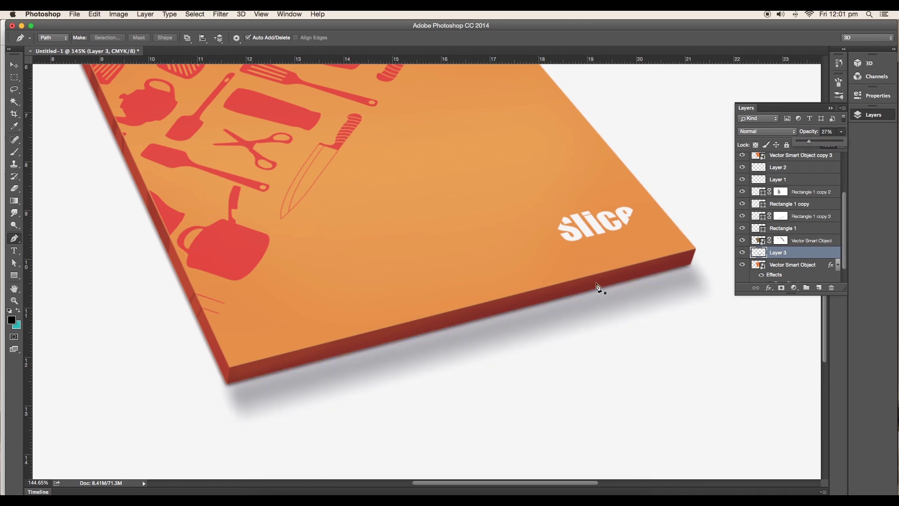
scroll(476, 334, down, 5)
- Duplicate the shadow layer to the left and Free Transform the copy, rotating and narrowing it into a falling shadow
click(15, 64)
click(342, 305)
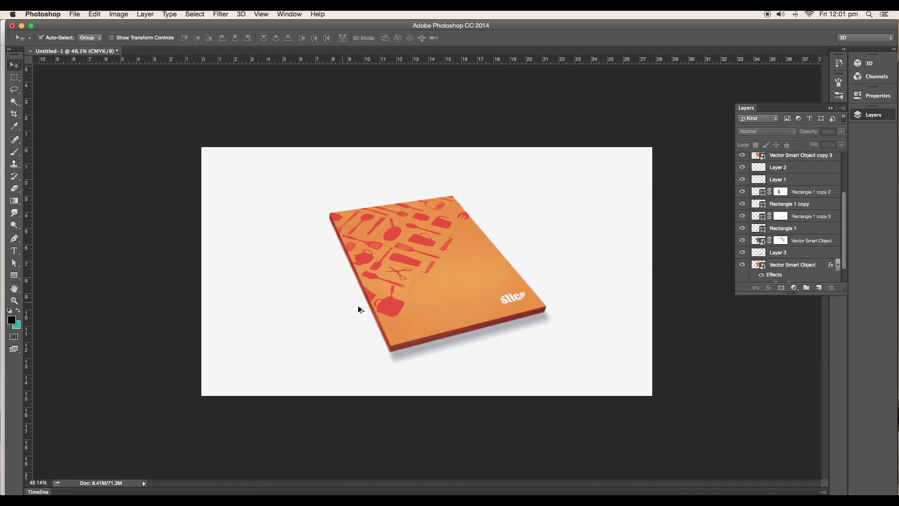
scroll(341, 305, up, 4)
scroll(501, 368, up, 1)
scroll(442, 275, up, 1)
alt+drag(501, 357, 190, 353)
scroll(484, 357, down, 2)
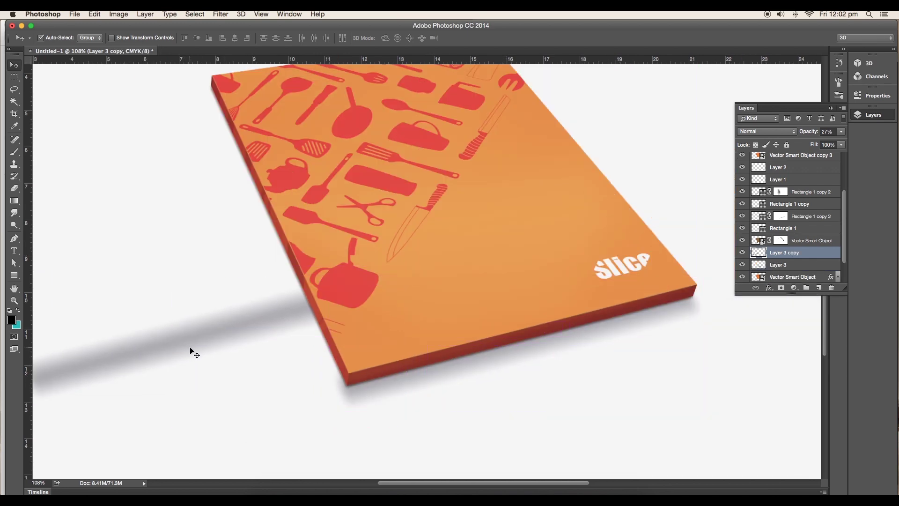
key(ctrl+t)
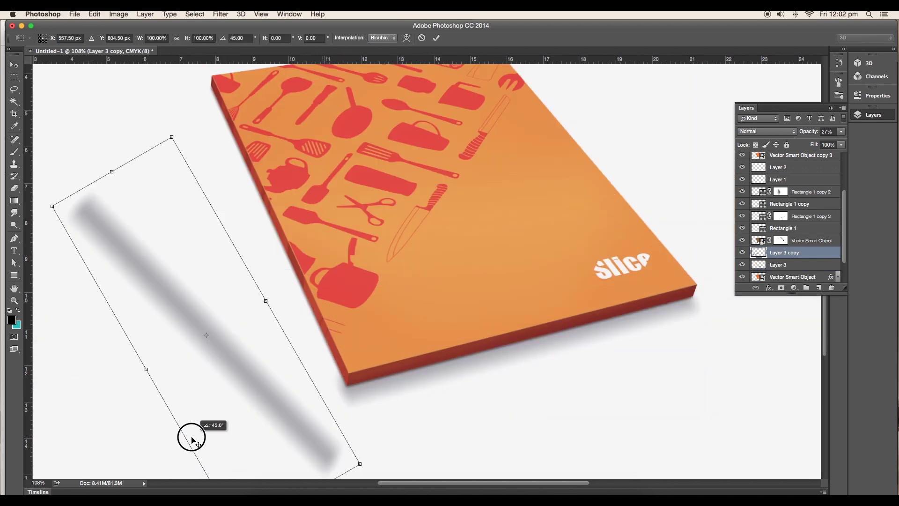
drag(401, 406, 286, 422)
key(Return)
key(e)
scroll(377, 383, down, 1)
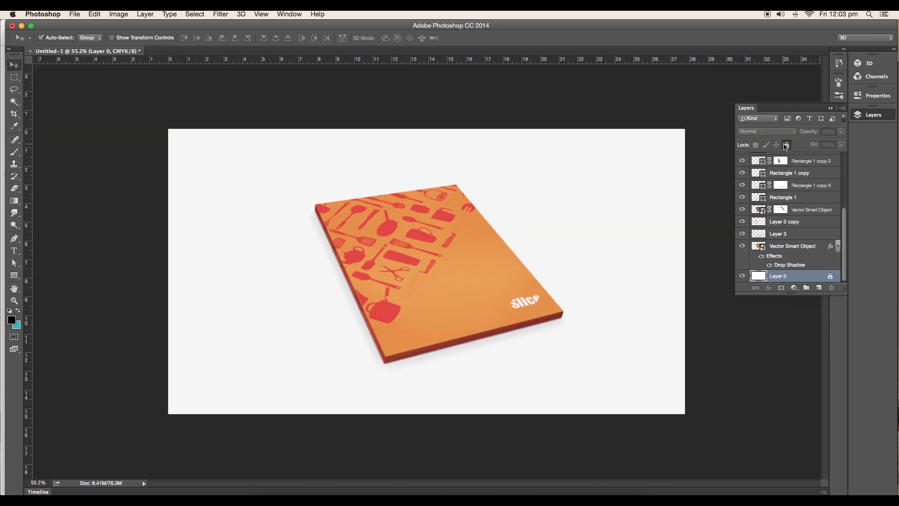
- Unlock the background, set its new grey colour, and raise the cover's saturation with an adjustment layer
click(786, 145)
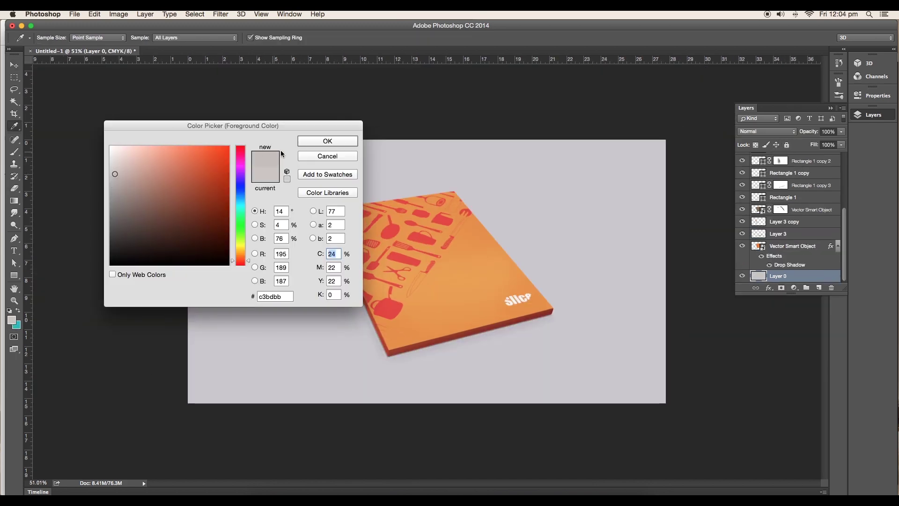
click(321, 143)
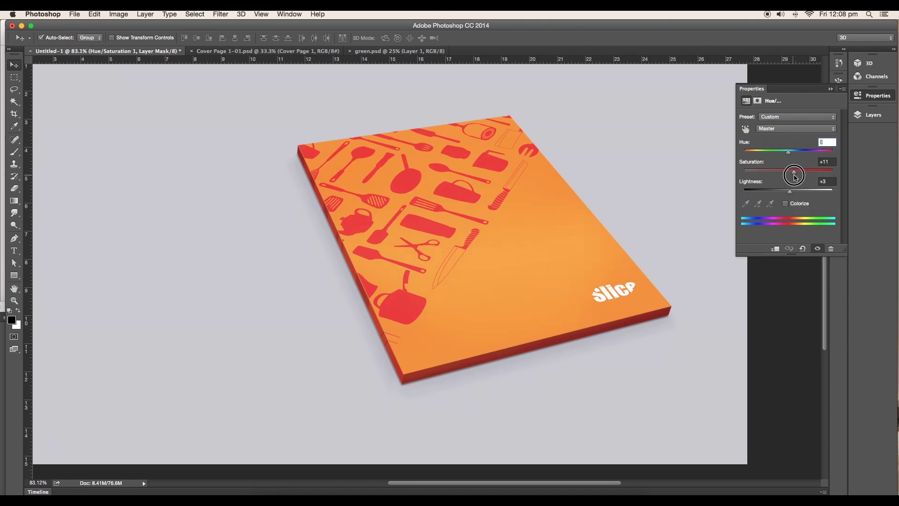
drag(784, 171, 794, 171)
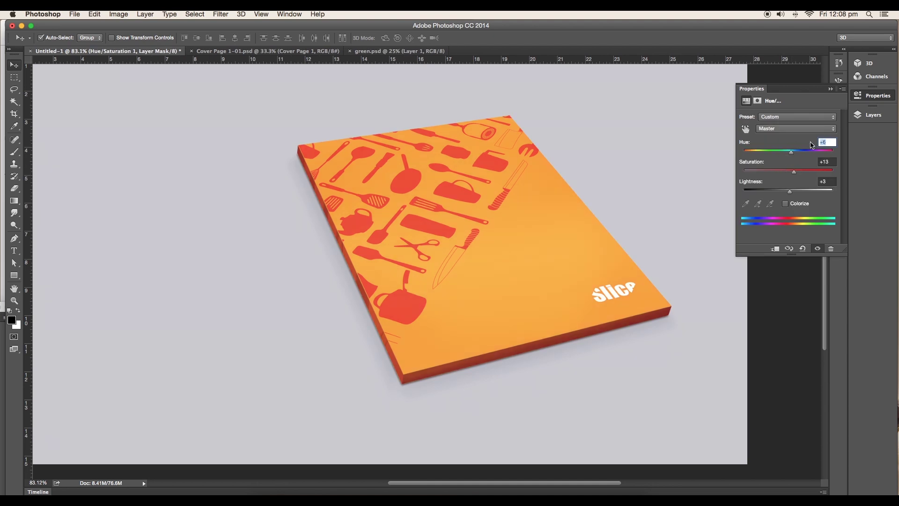
text(0)
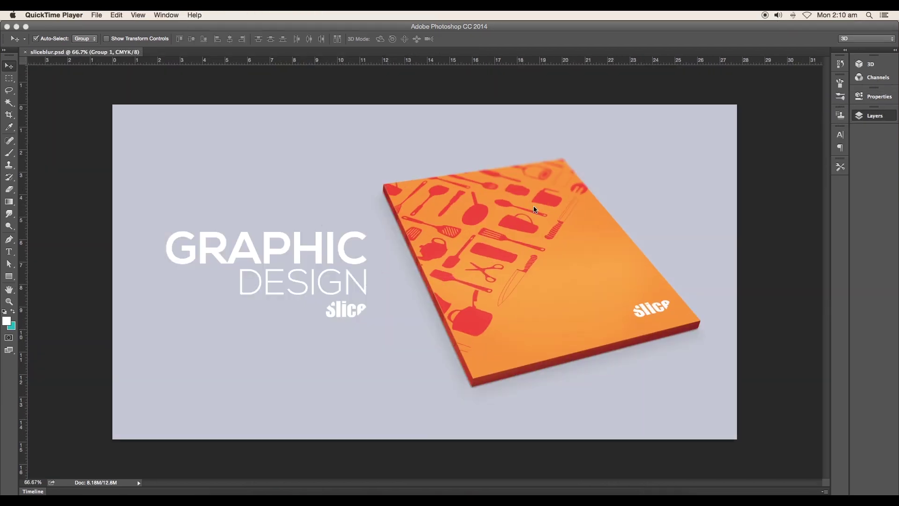
click(859, 116)
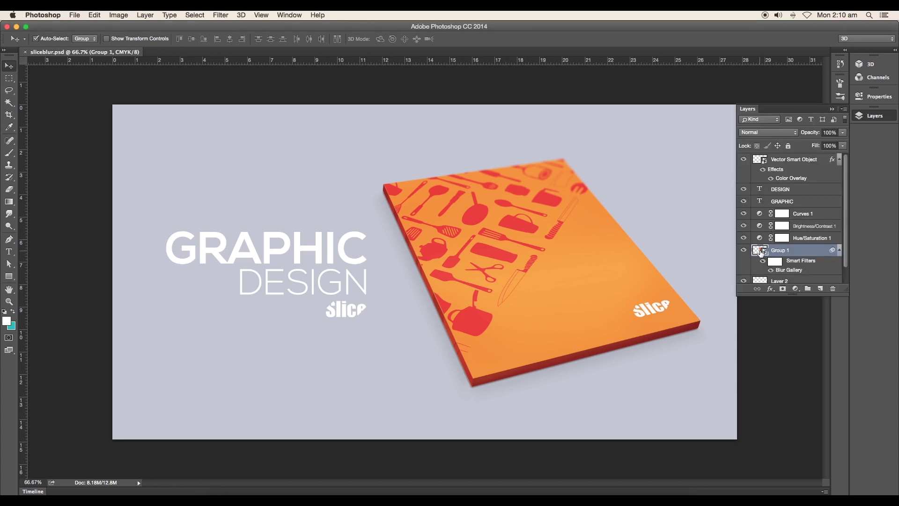
- Open the cover smart object's artwork in Illustrator and select the slice logo text to reword it as custom
double_click(761, 252)
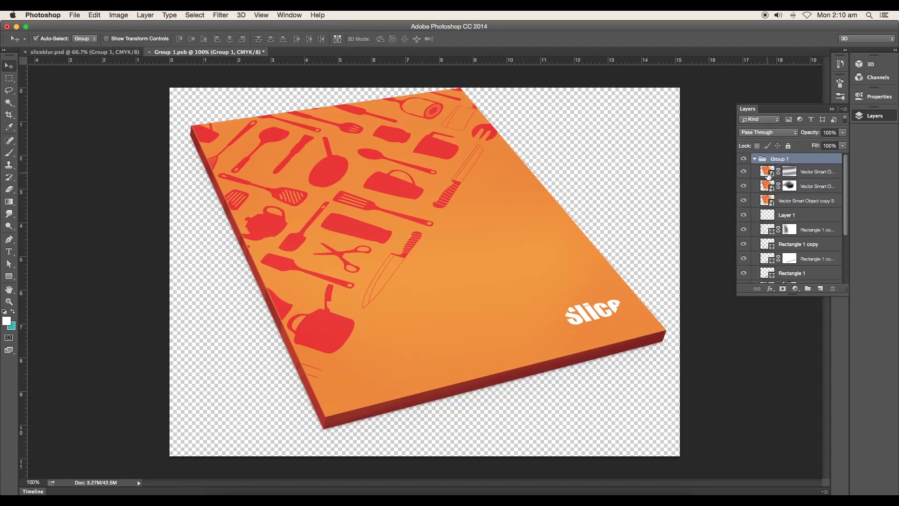
double_click(763, 171)
double_click(761, 168)
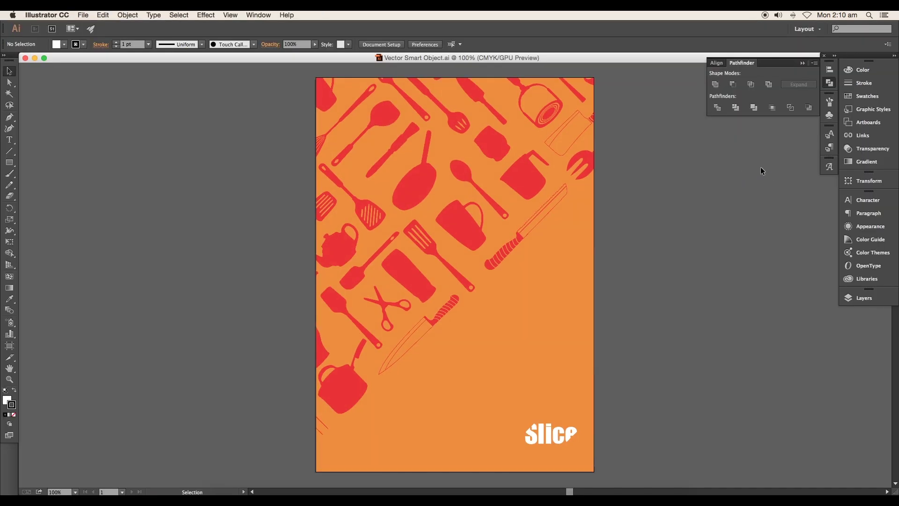
double_click(551, 434)
text(custom)
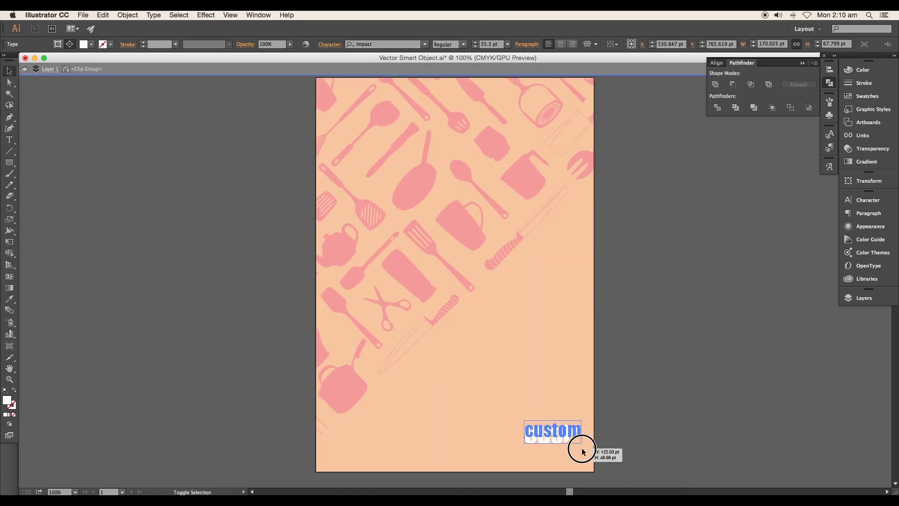
- Save the edited artwork and the cover group contents, then return to the sliceblur.psd mockup
click(83, 15)
click(92, 76)
click(538, 283)
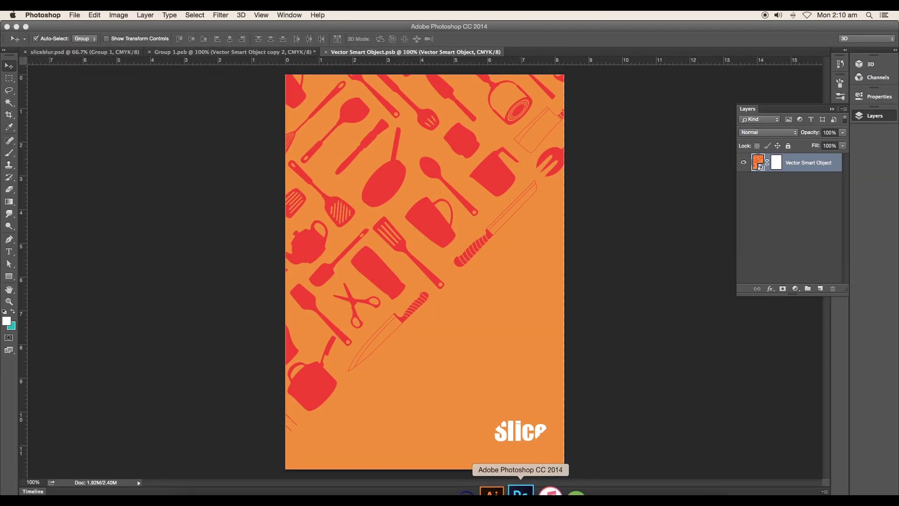
click(74, 15)
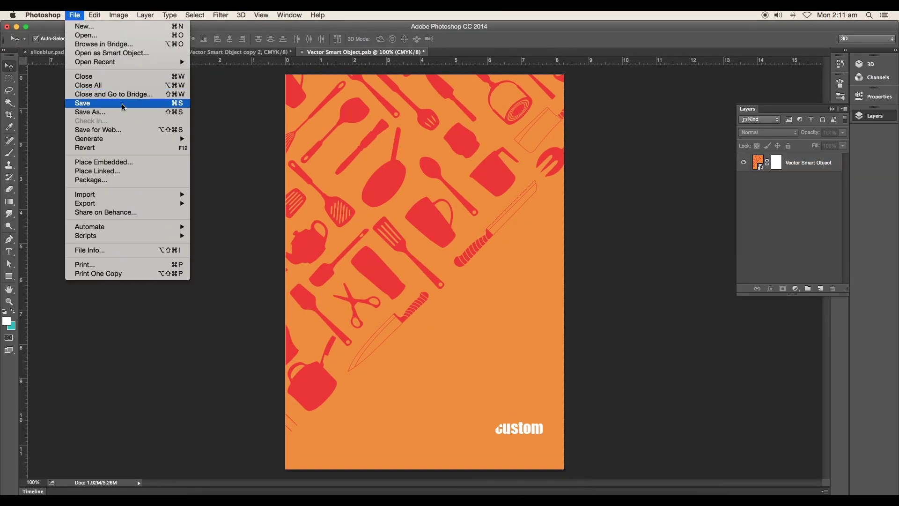
click(80, 104)
click(122, 53)
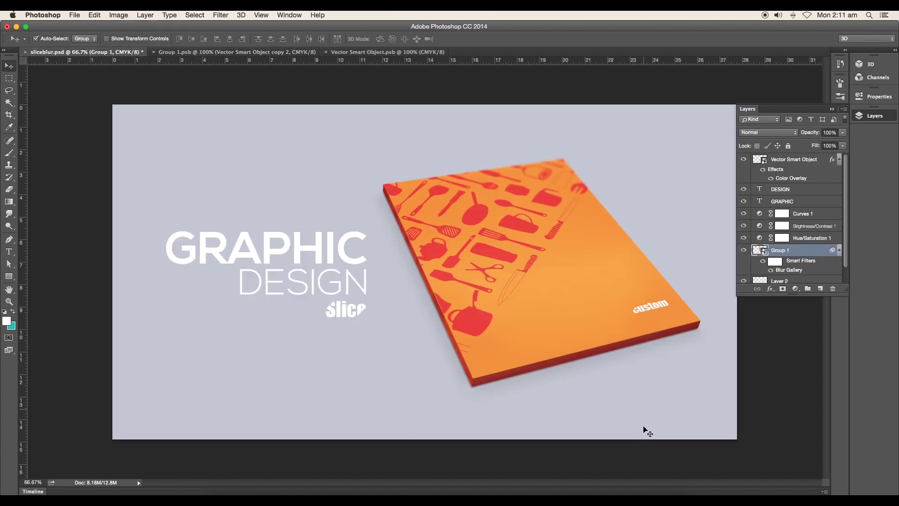
- Reopen Group 1's Blur Gallery and rotate the Tilt-Shift focus band to match the cover's angle
double_click(781, 271)
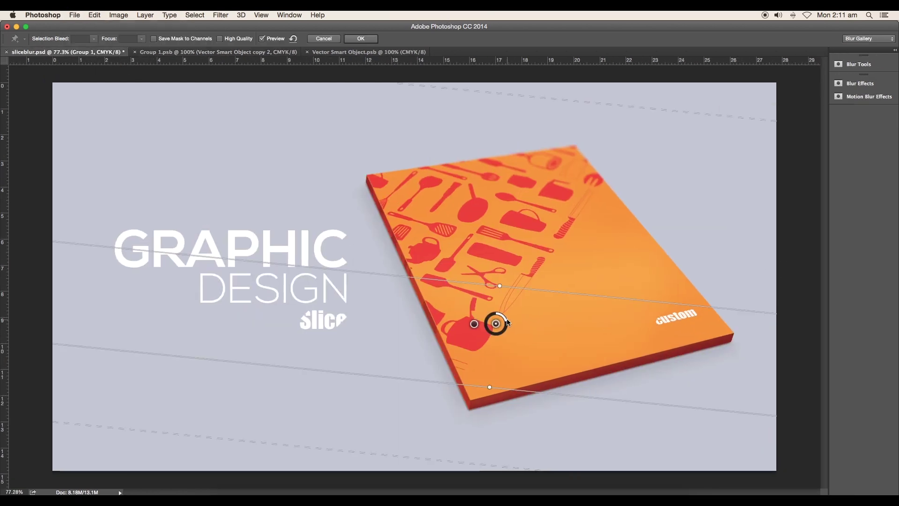
drag(490, 389, 482, 388)
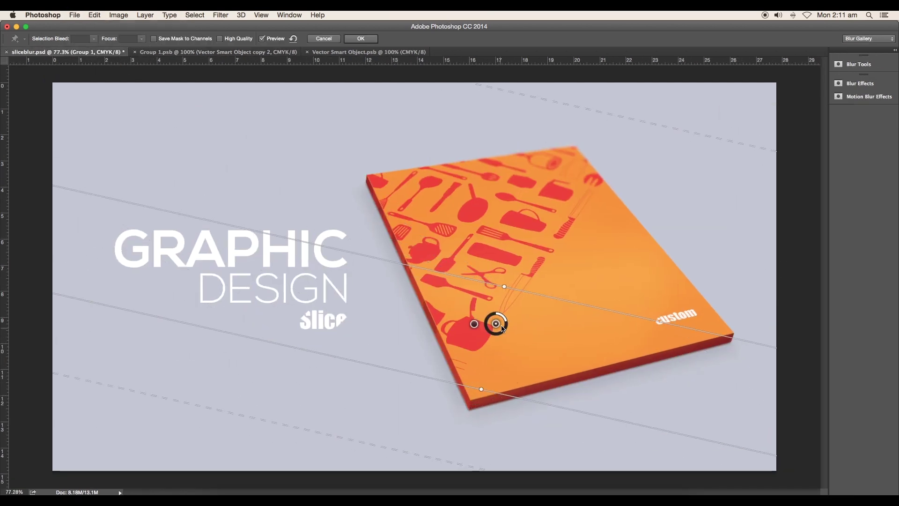
mouse_move(493, 322)
mouse_down()
mouse_move(501, 330)
mouse_move(498, 310)
mouse_move(504, 329)
mouse_up()
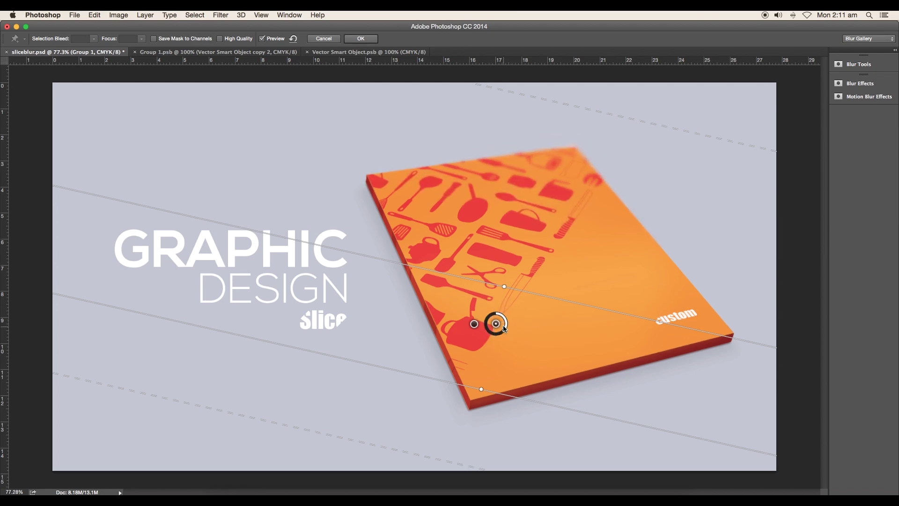